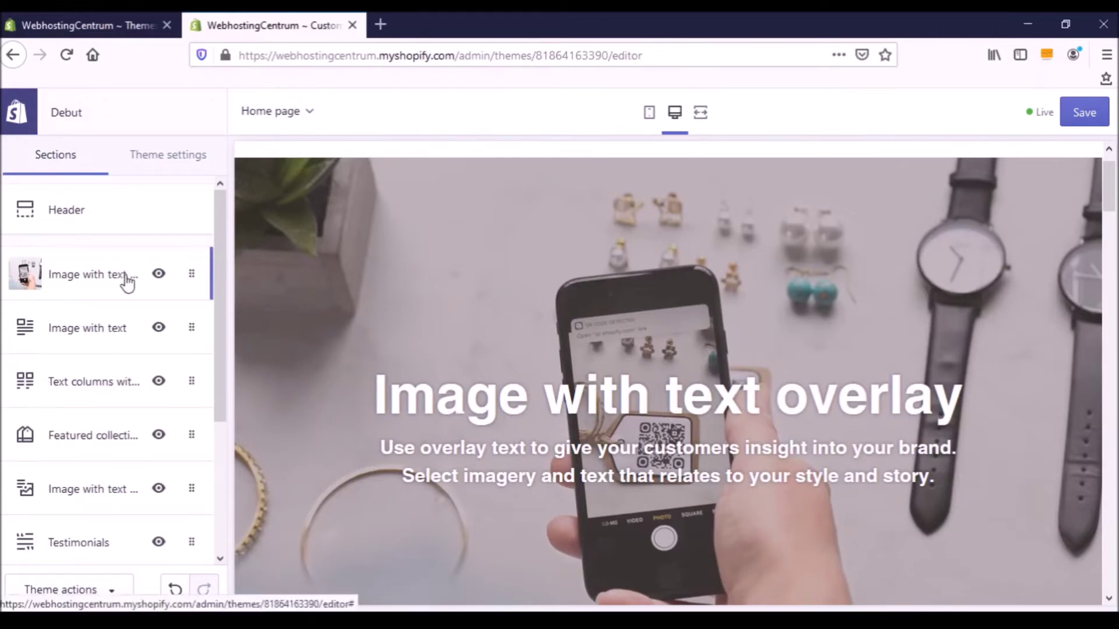
Set the heading of the first image with text overlay section on the home page to "Obchod".
{"action": "left_click", "coordinate": [127, 284]}
{"action": "scroll", "coordinate": [124, 369], "scroll_direction": "down", "scroll_amount": 5}
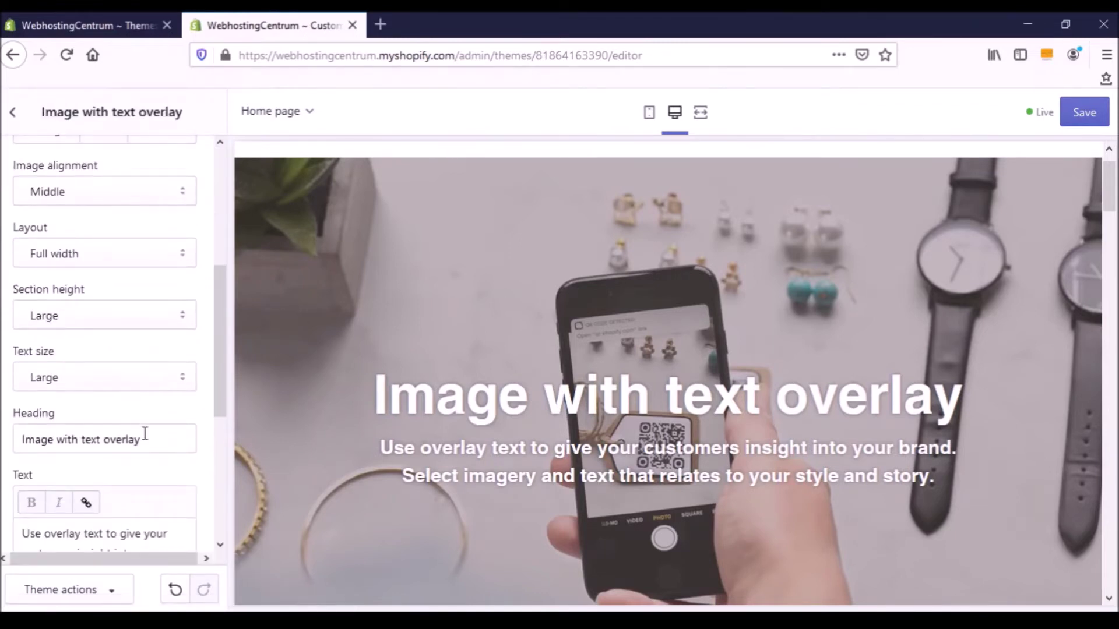
{"action": "left_click_drag", "start_coordinate": [144, 433], "coordinate": [13, 440]}
{"action": "type", "text": "Obchod"}
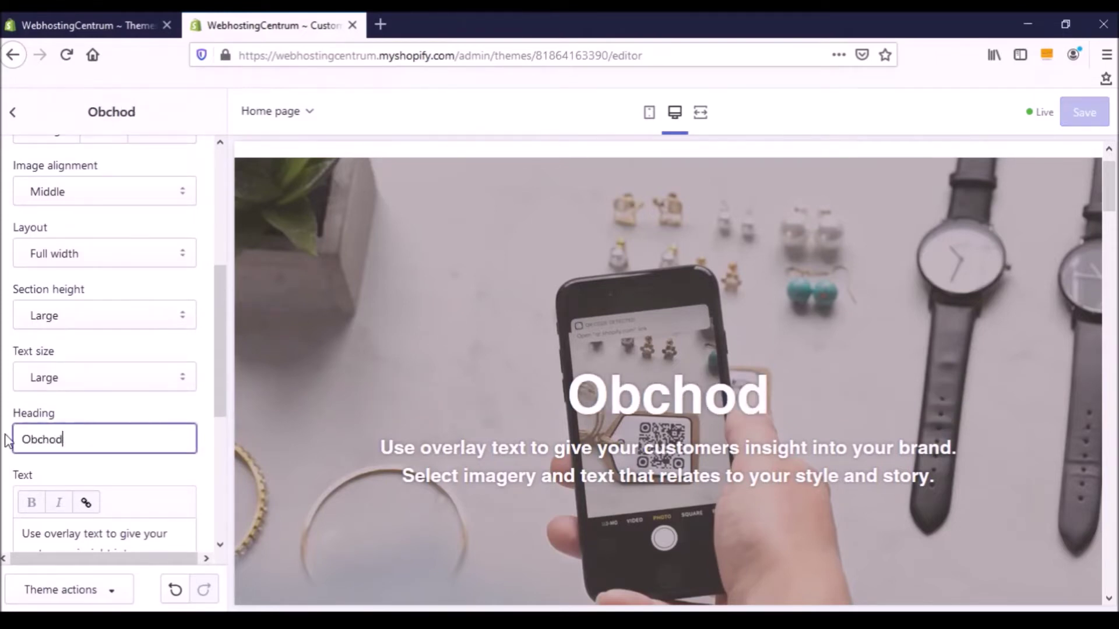
Look through the lower sections of the home page in the theme editor's preview.
{"action": "scroll", "coordinate": [321, 447], "scroll_direction": "down", "scroll_amount": 10}
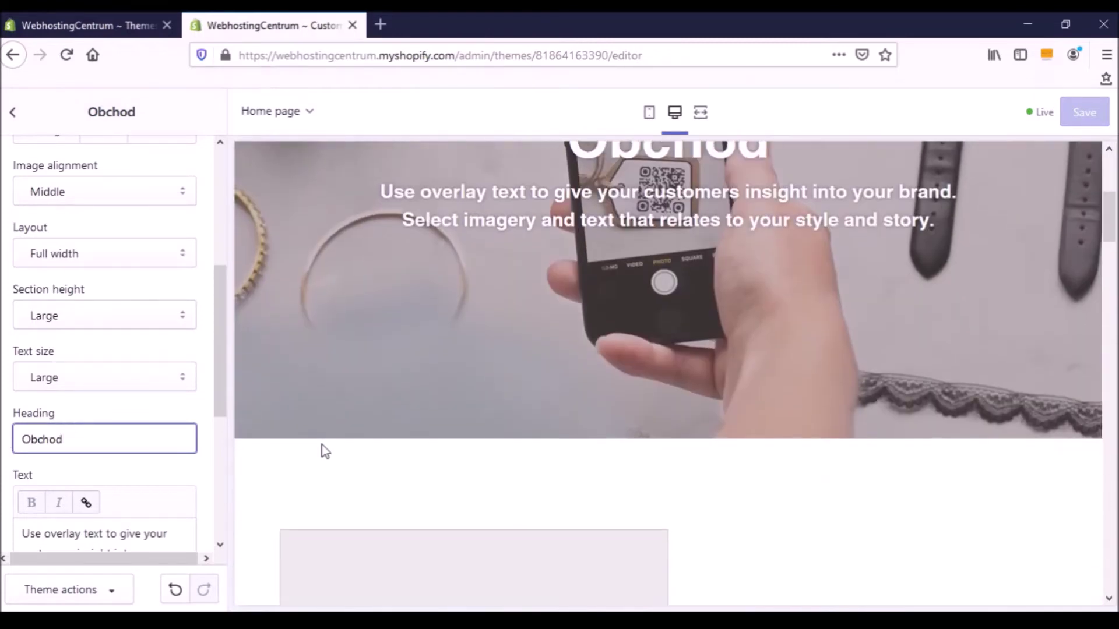
{"action": "scroll", "coordinate": [326, 452], "scroll_direction": "down", "scroll_amount": 5}
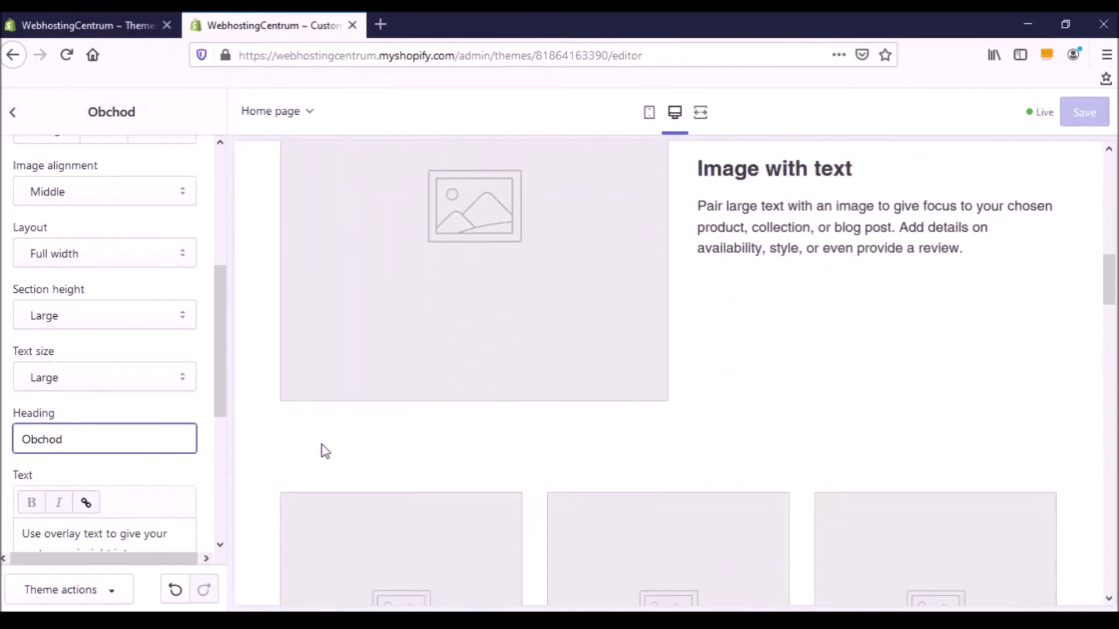
{"action": "type", "text": ".,"}
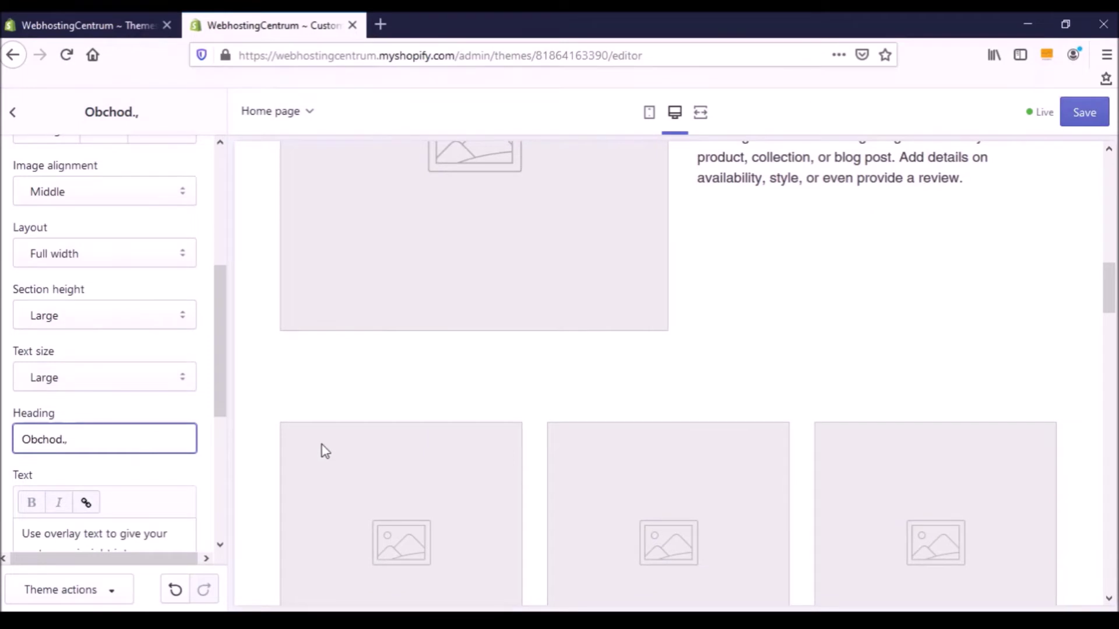
{"action": "scroll", "coordinate": [325, 452], "scroll_direction": "down", "scroll_amount": 5}
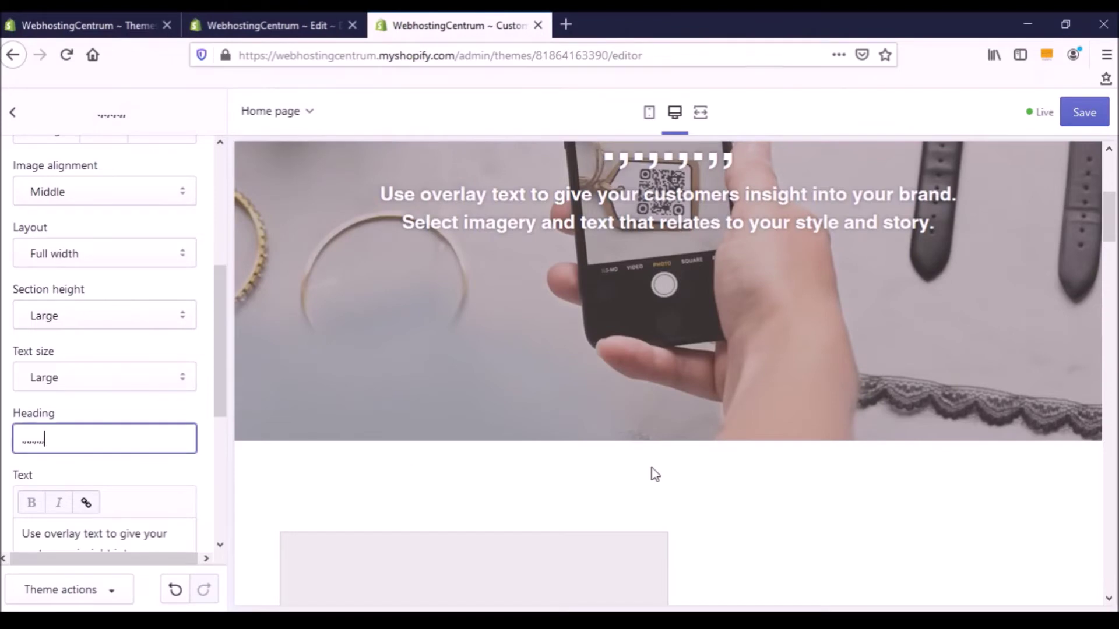
{"action": "type", "text": ",,,,"}
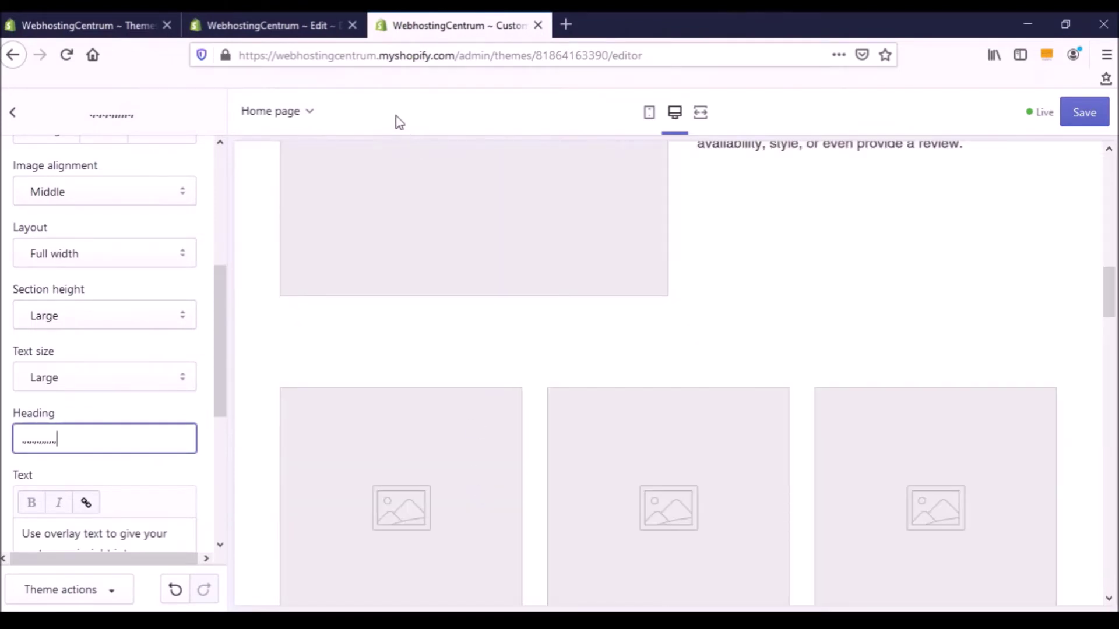
Browse the Debut theme's template files in the code editor.
{"action": "left_click", "coordinate": [320, 27]}
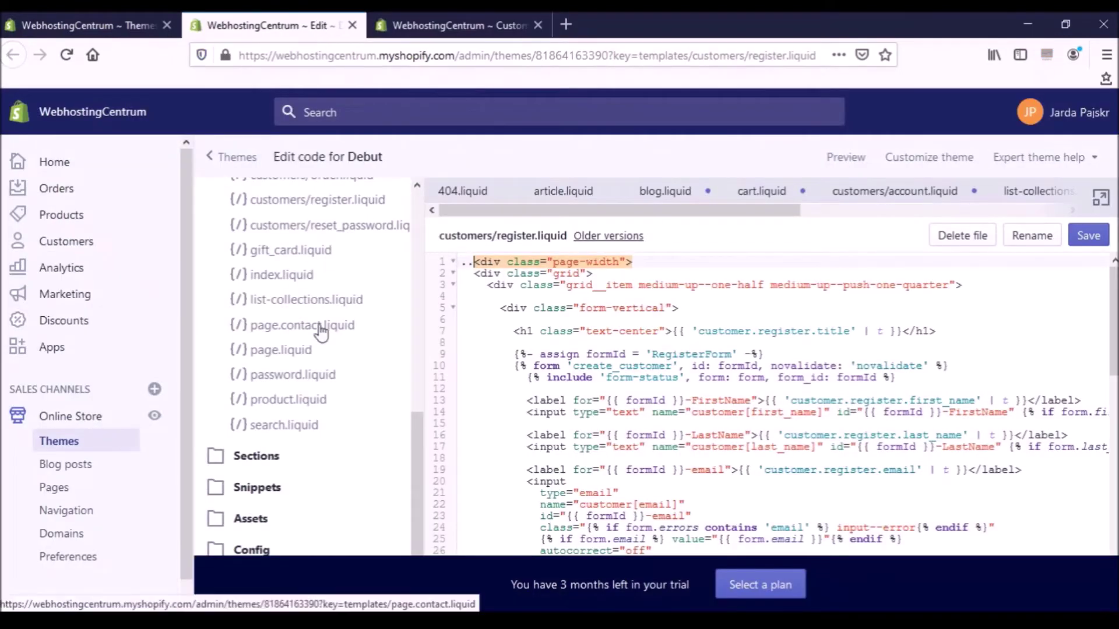
{"action": "scroll", "coordinate": [320, 325], "scroll_direction": "up", "scroll_amount": 3}
{"action": "scroll", "coordinate": [320, 329], "scroll_direction": "up", "scroll_amount": 3}
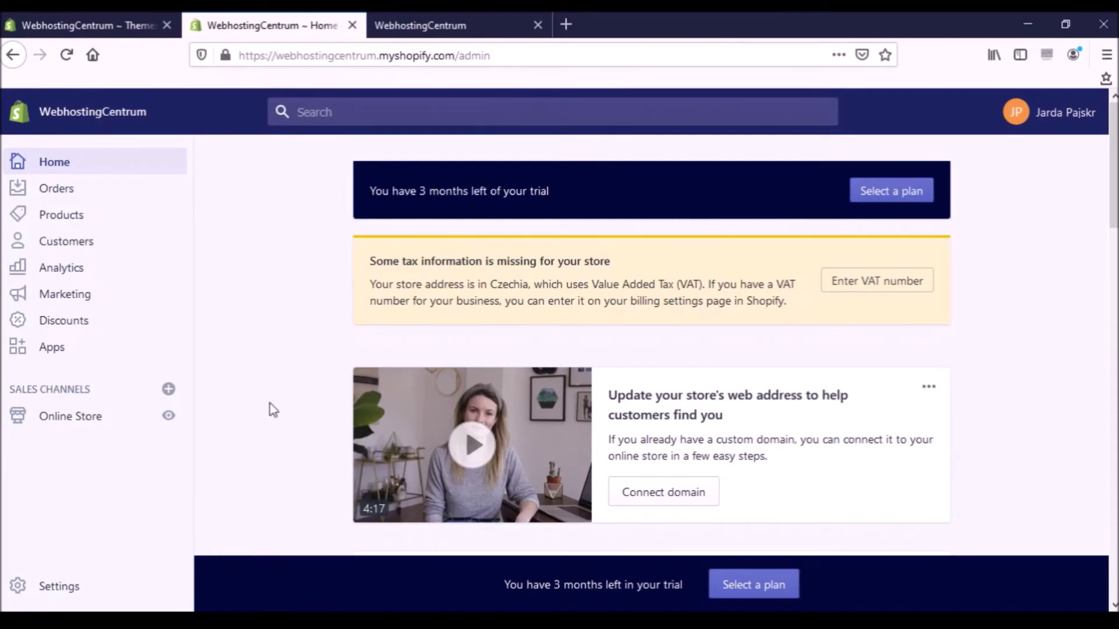
Open the Navigation settings of the online store.
{"action": "left_click", "coordinate": [123, 417]}
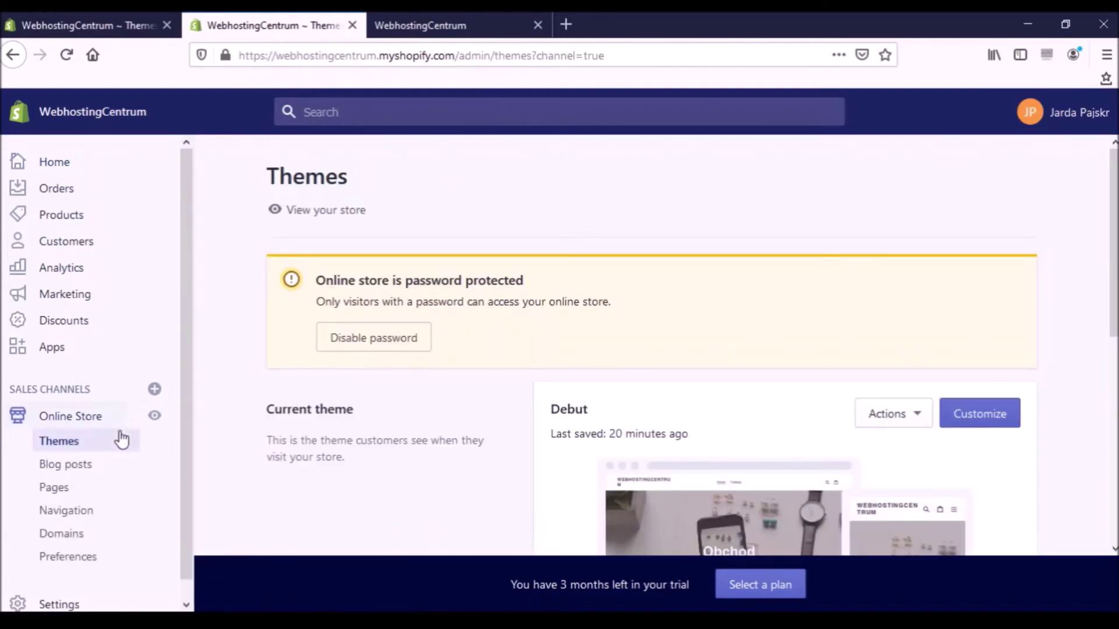
{"action": "left_click", "coordinate": [92, 511]}
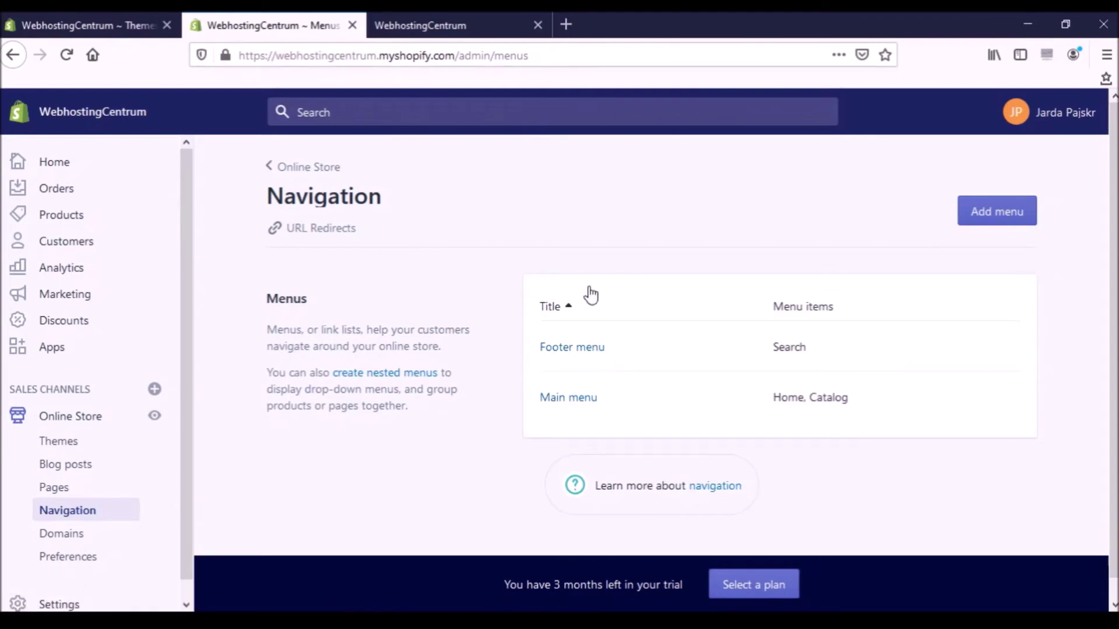
Check the header menu and footer links on the live storefront and return to the navigation settings.
{"action": "left_click", "coordinate": [420, 25]}
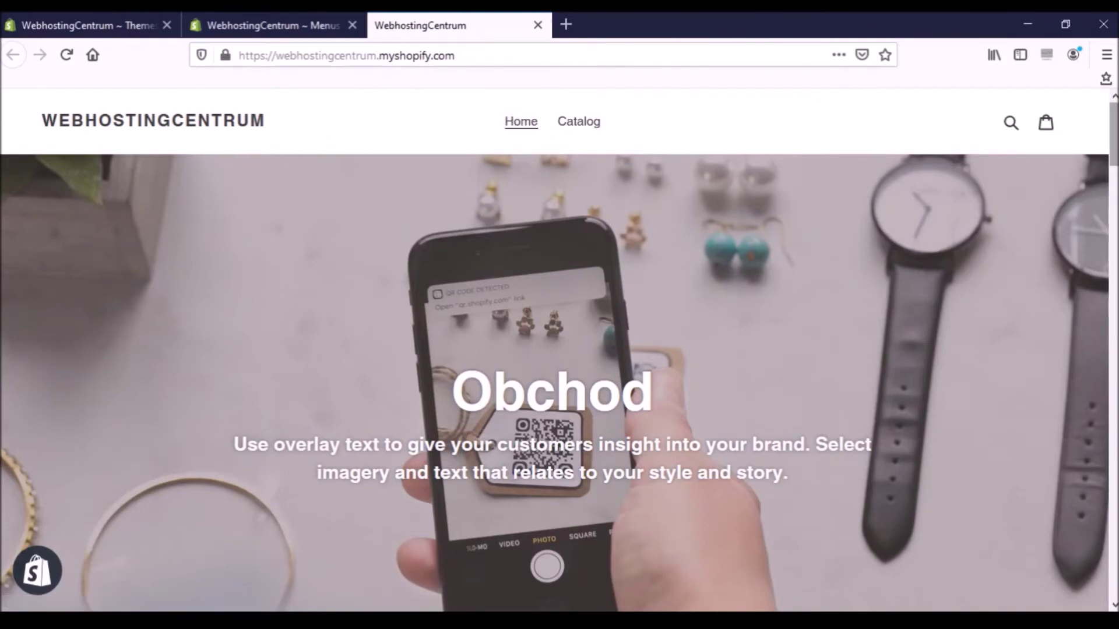
{"action": "left_click_drag", "start_coordinate": [1114, 133], "coordinate": [1114, 565]}
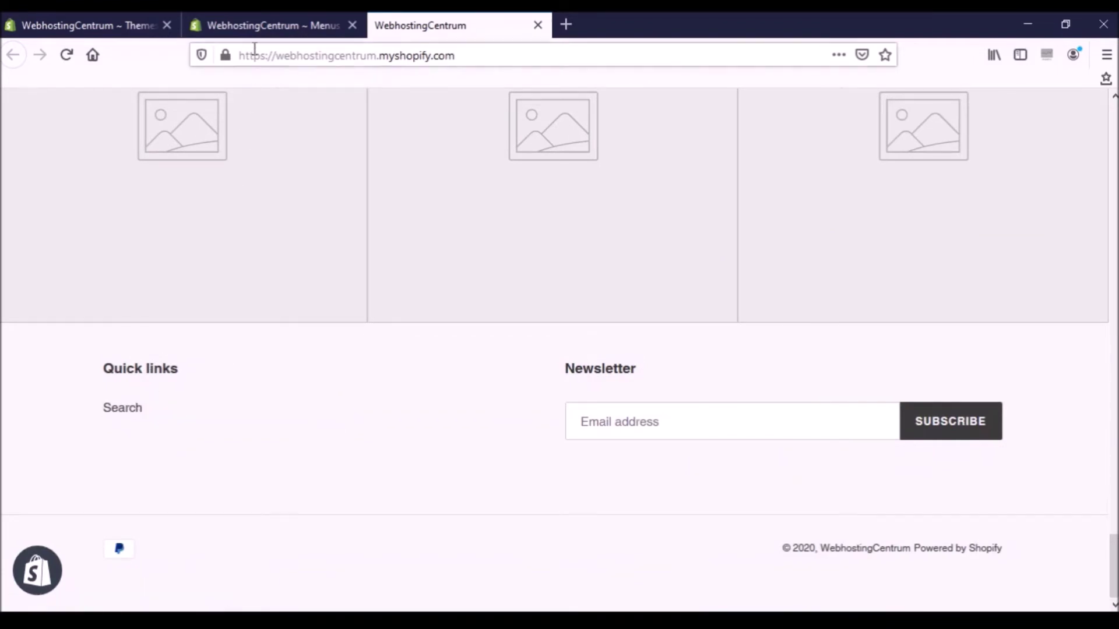
{"action": "left_click", "coordinate": [261, 29]}
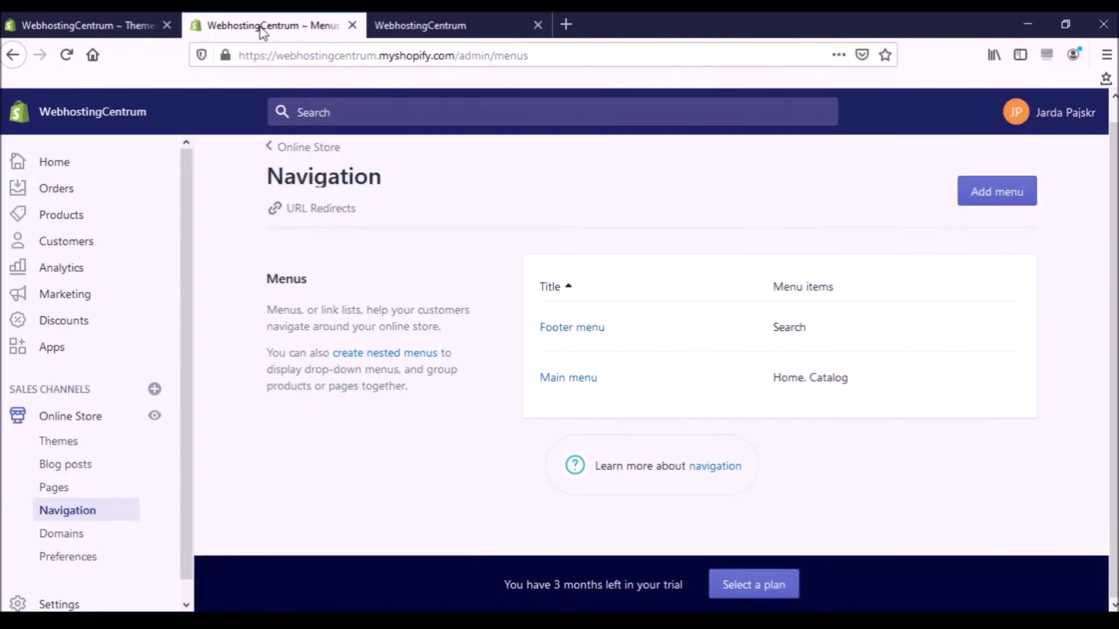
Open the Main menu for editing and review its menu items.
{"action": "left_click", "coordinate": [563, 382]}
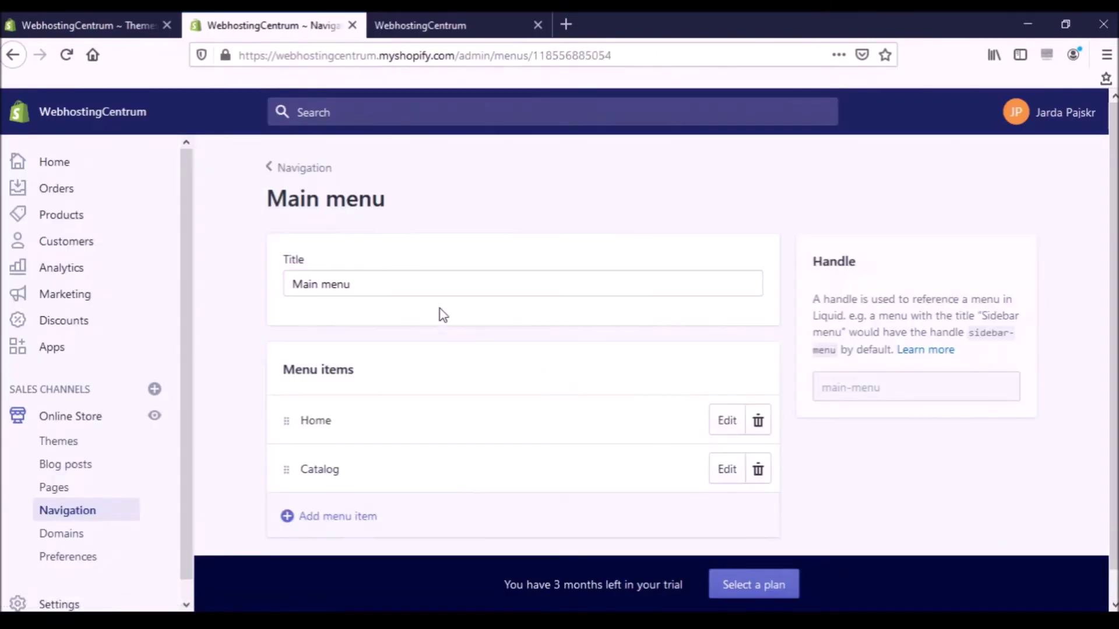
{"action": "scroll", "coordinate": [373, 358], "scroll_direction": "down", "scroll_amount": 1}
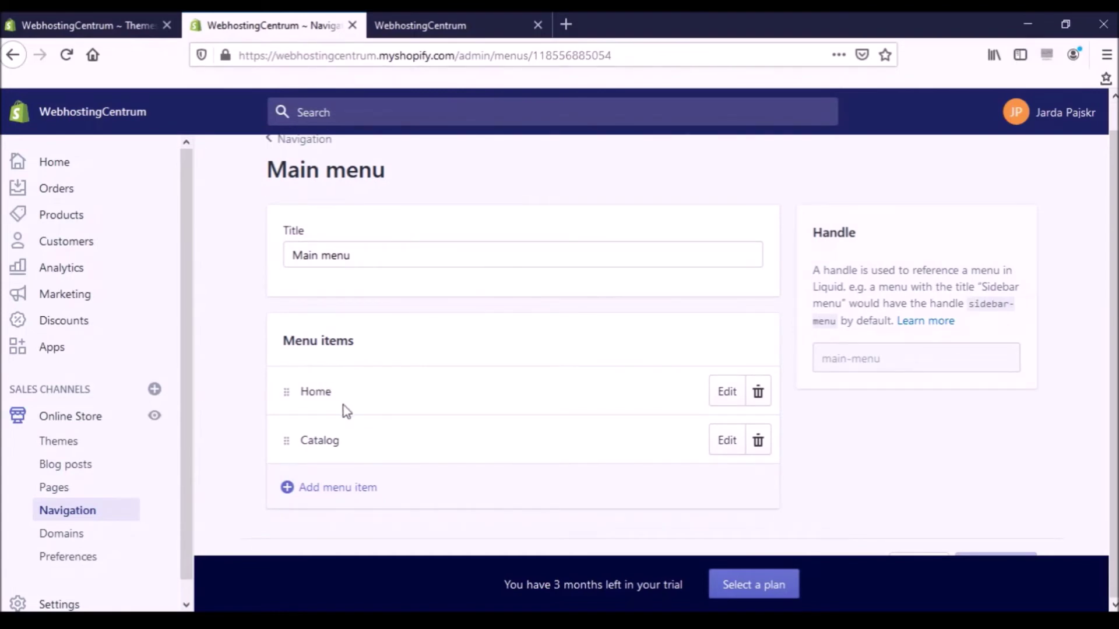
{"action": "scroll", "coordinate": [516, 474], "scroll_direction": "up", "scroll_amount": 1}
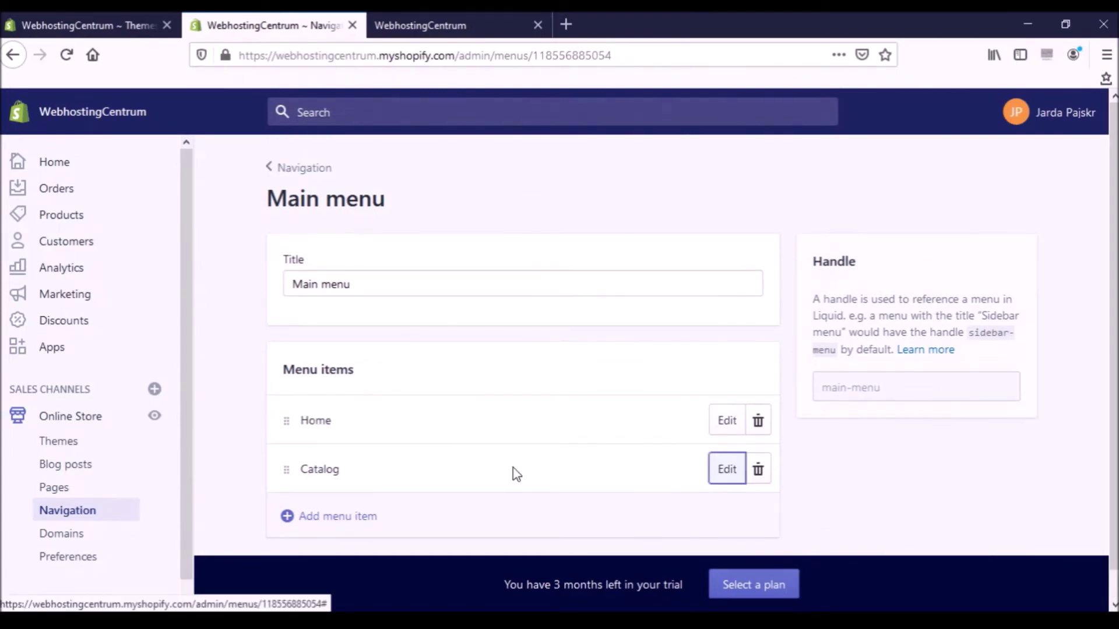
{"action": "left_click", "coordinate": [723, 472]}
{"action": "left_click_drag", "start_coordinate": [357, 352], "coordinate": [250, 358]}
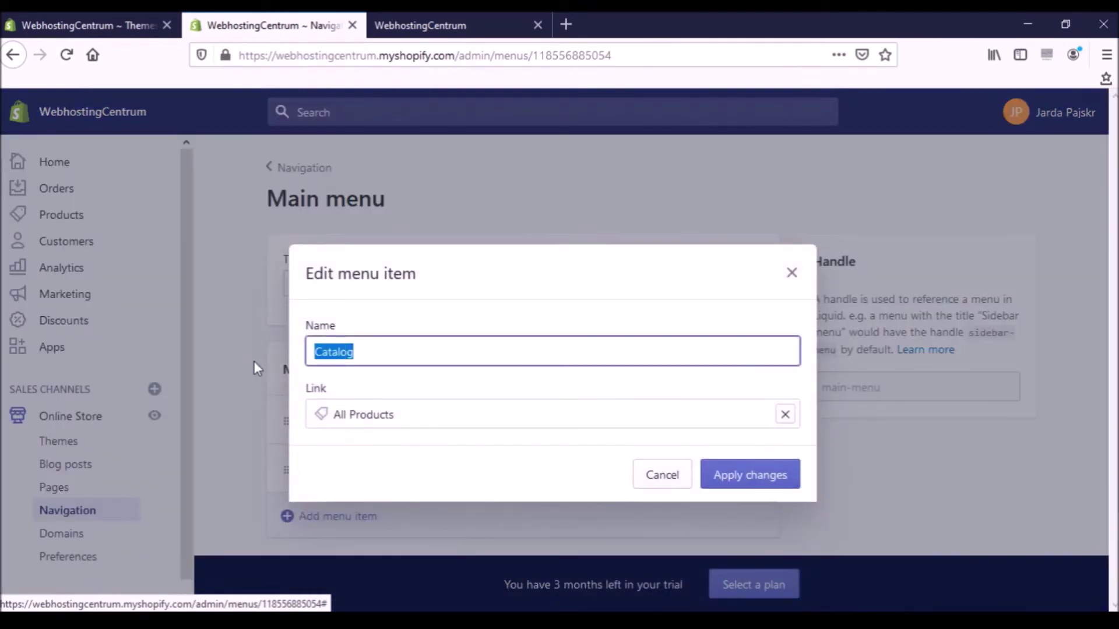
{"action": "type", "text": "Katalog"}
{"action": "left_click", "coordinate": [785, 416]}
{"action": "scroll", "coordinate": [408, 527], "scroll_direction": "down", "scroll_amount": 2}
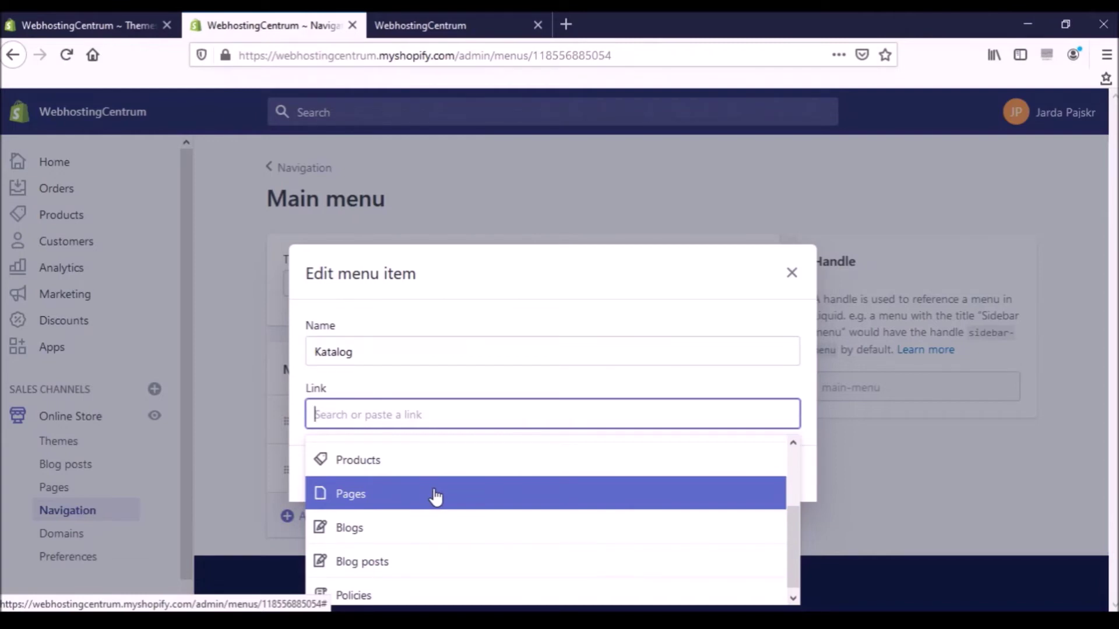
{"action": "left_click", "coordinate": [436, 497]}
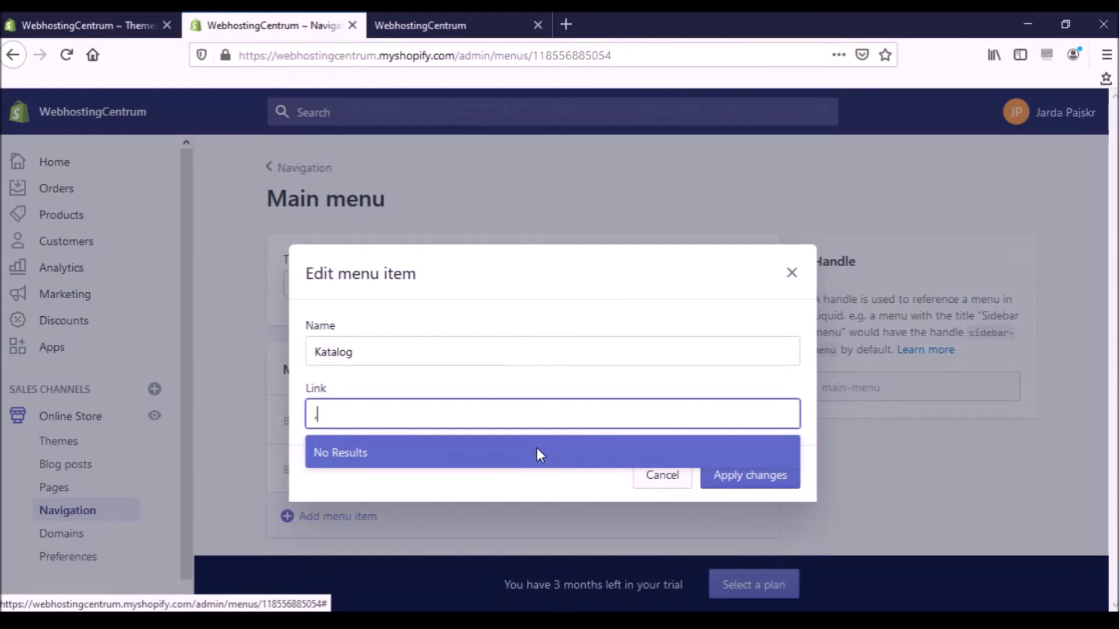
{"action": "left_click", "coordinate": [795, 273]}
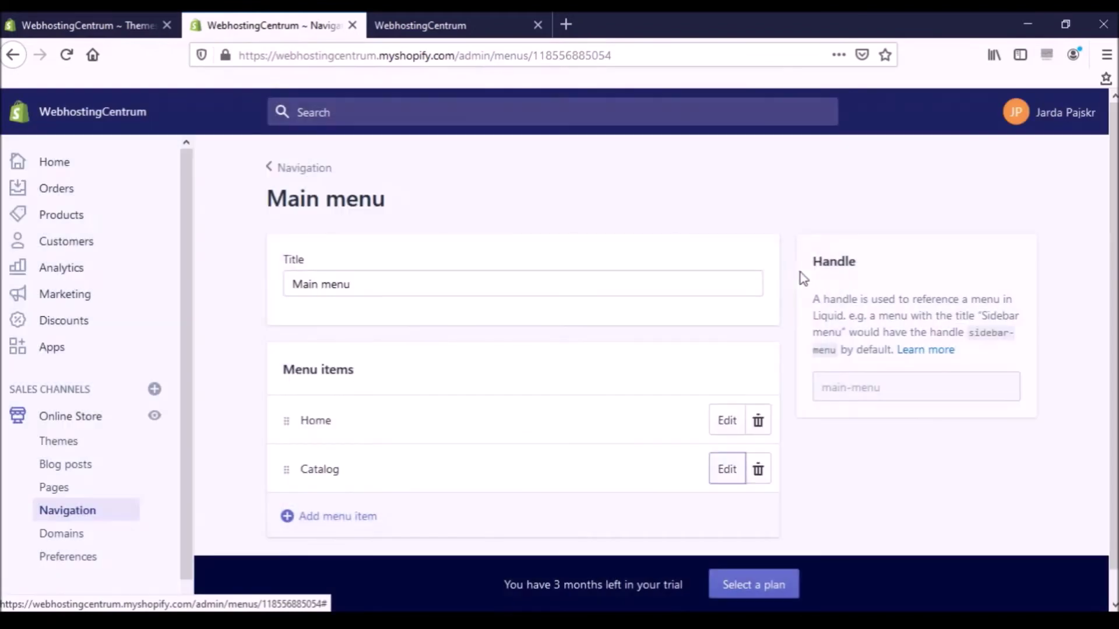
Rename the Catalog item of the Main menu to "Katalog", keeping its All Products link.
{"action": "scroll", "coordinate": [515, 305], "scroll_direction": "down", "scroll_amount": 1}
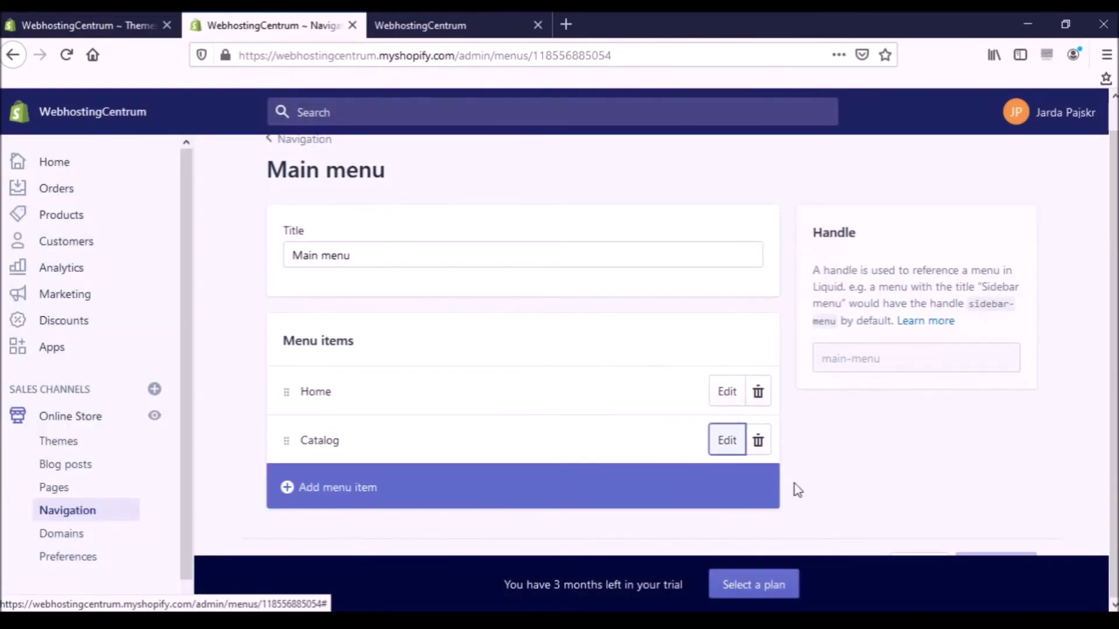
{"action": "left_click", "coordinate": [740, 438]}
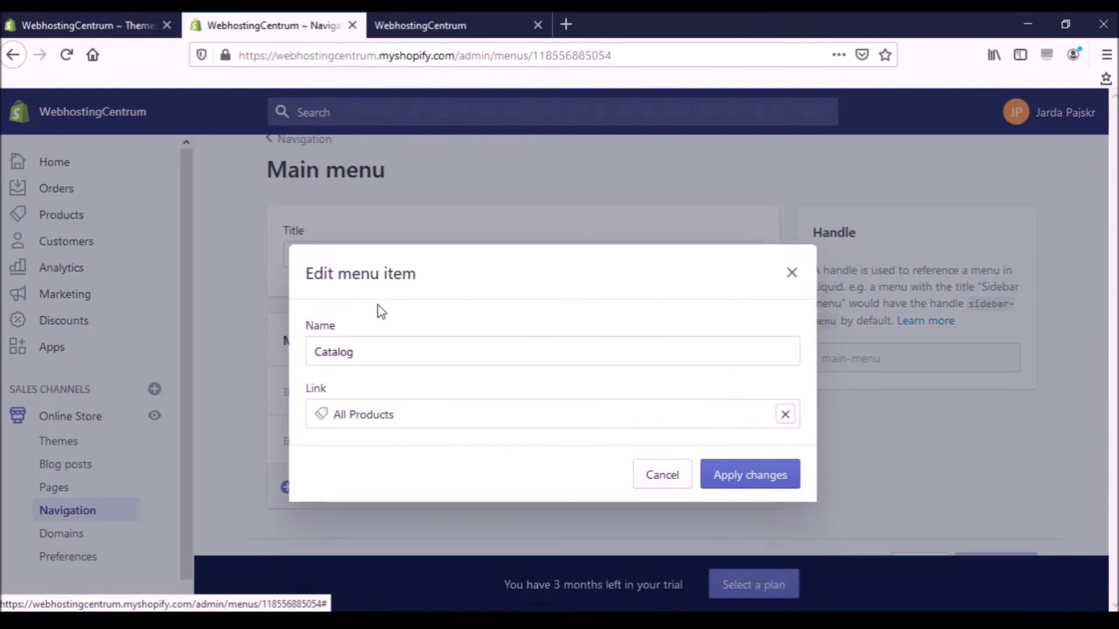
{"action": "double_click", "coordinate": [334, 352]}
{"action": "type", "text": "Katalo"}
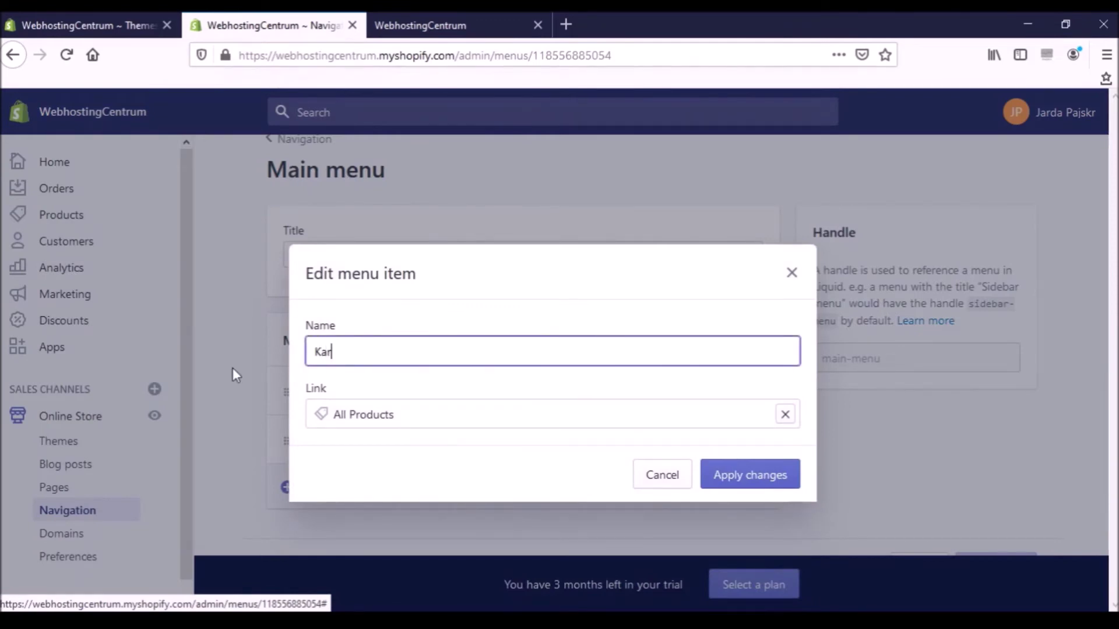
{"action": "type", "text": "g"}
{"action": "key", "text": "Return"}
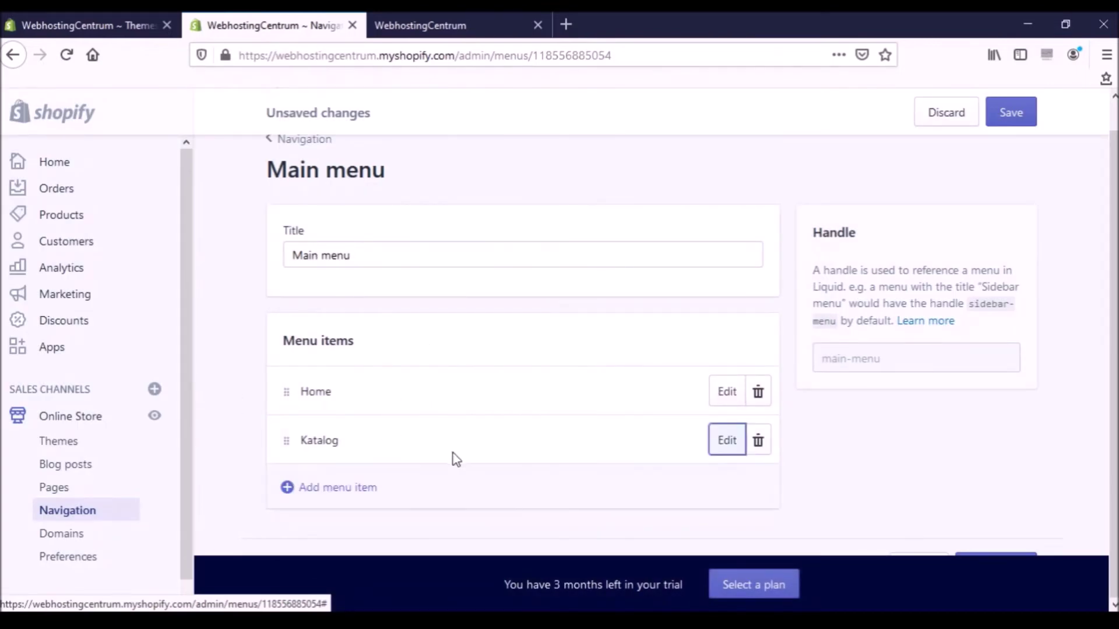
Move the Katalog item above Home in the Main menu and save the menu.
{"action": "left_click_drag", "start_coordinate": [288, 439], "coordinate": [289, 394]}
{"action": "left_click_drag", "start_coordinate": [286, 449], "coordinate": [286, 396]}
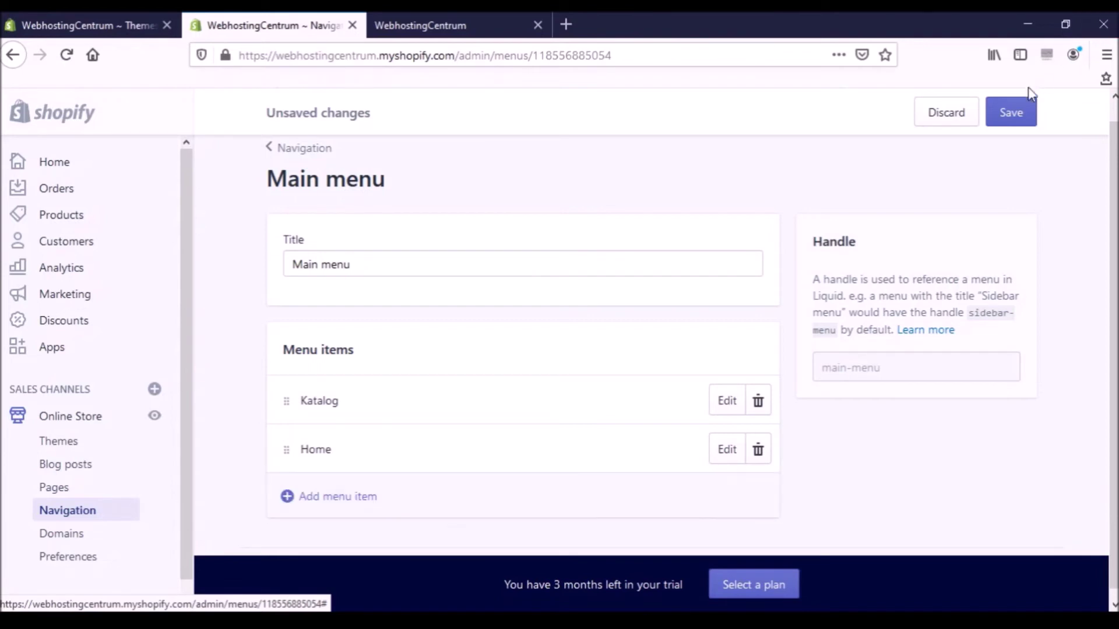
{"action": "left_click", "coordinate": [1001, 128]}
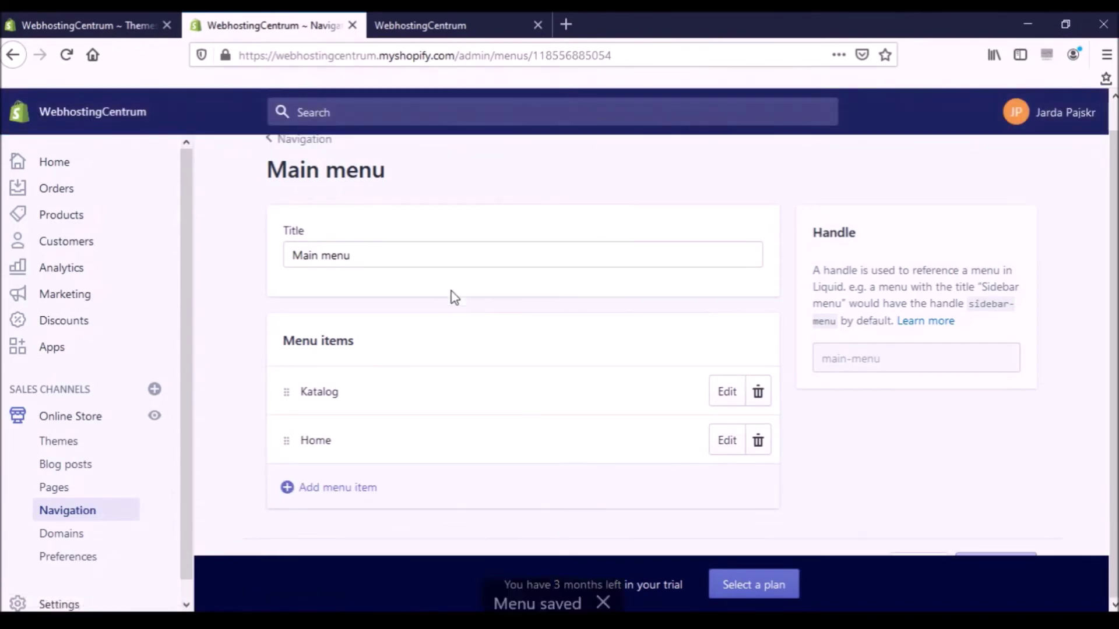
Reload the live storefront and check its header menu.
{"action": "left_click", "coordinate": [445, 34]}
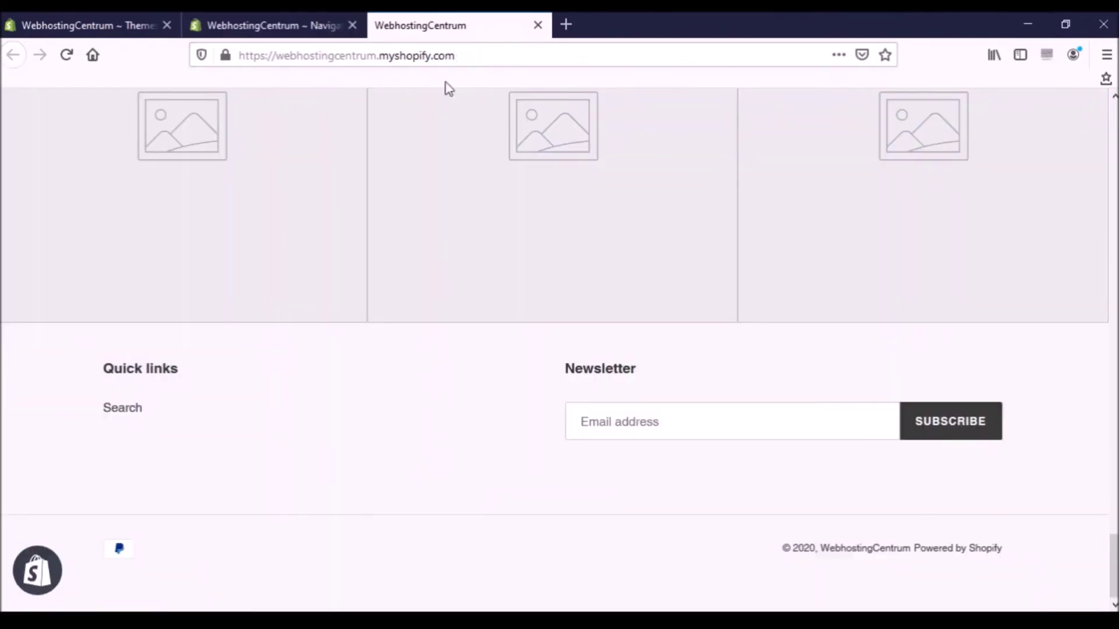
{"action": "scroll", "coordinate": [732, 270], "scroll_direction": "up", "scroll_amount": 8}
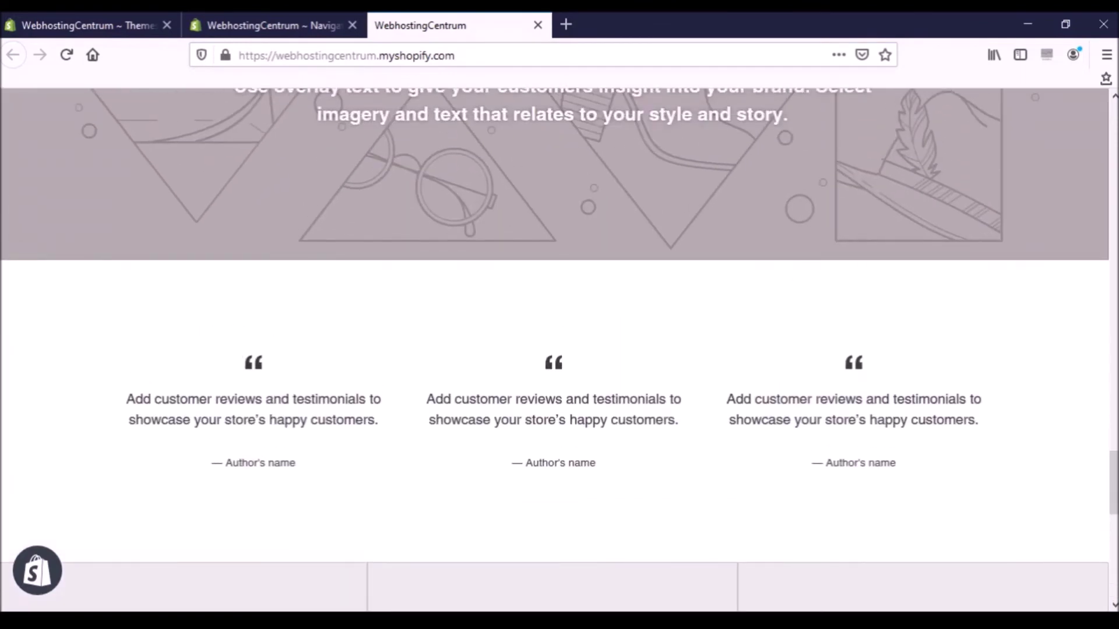
{"action": "scroll", "coordinate": [732, 269], "scroll_direction": "up", "scroll_amount": 10}
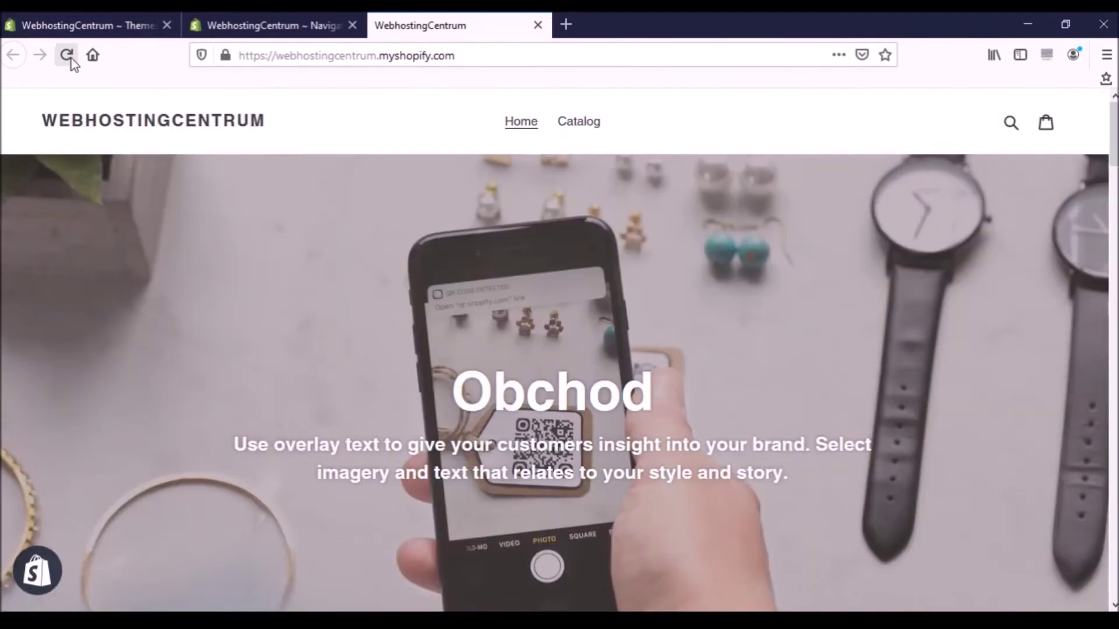
{"action": "left_click", "coordinate": [68, 56]}
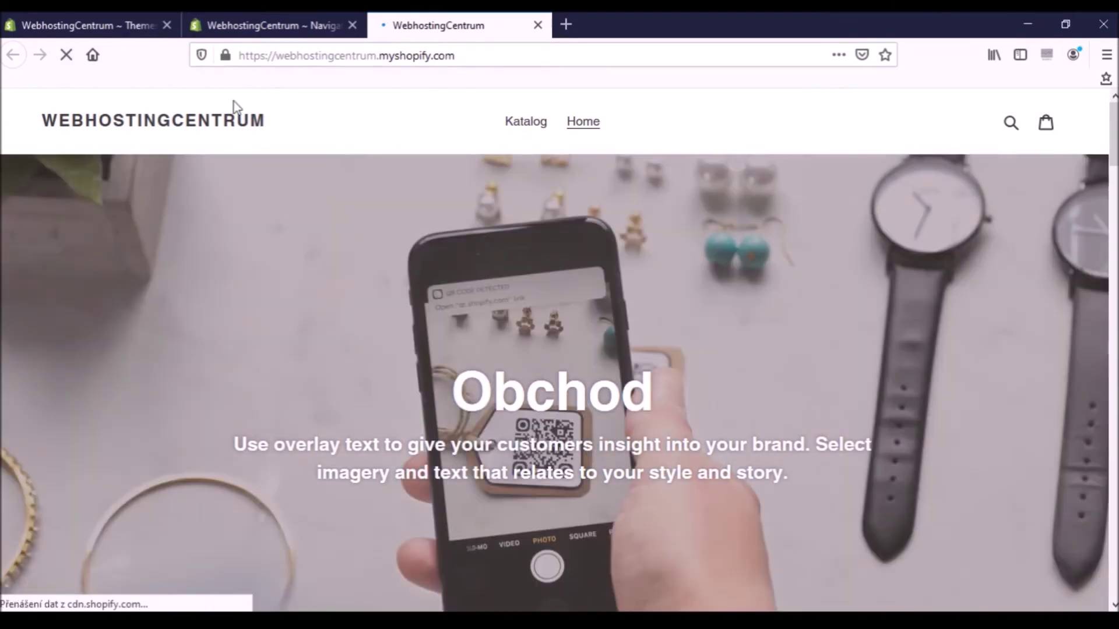
{"action": "left_click", "coordinate": [308, 26]}
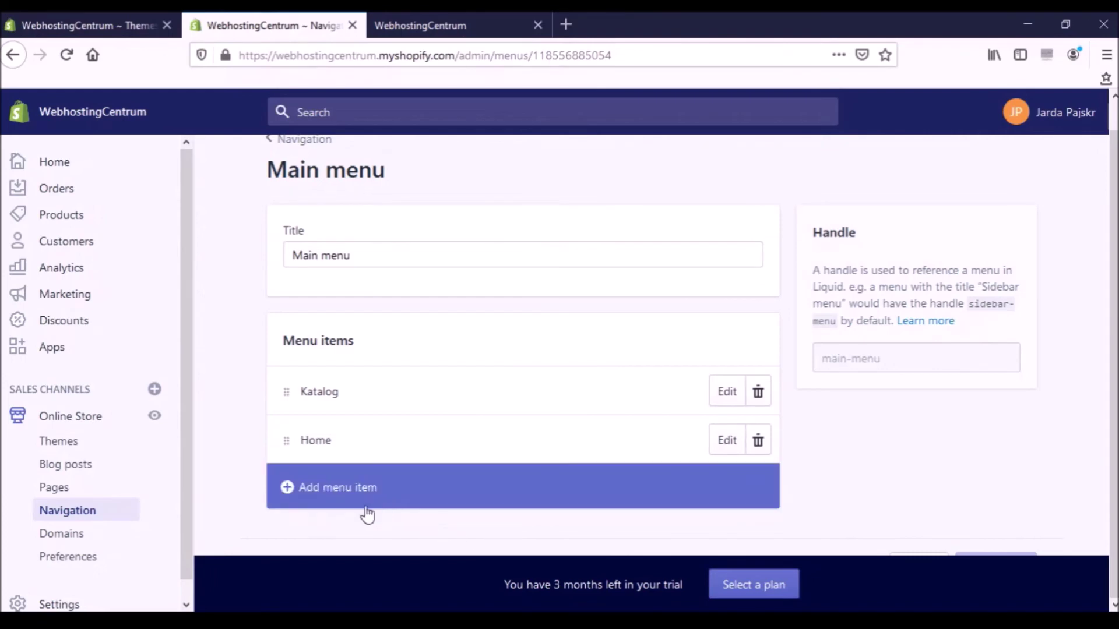
{"action": "left_click", "coordinate": [317, 505]}
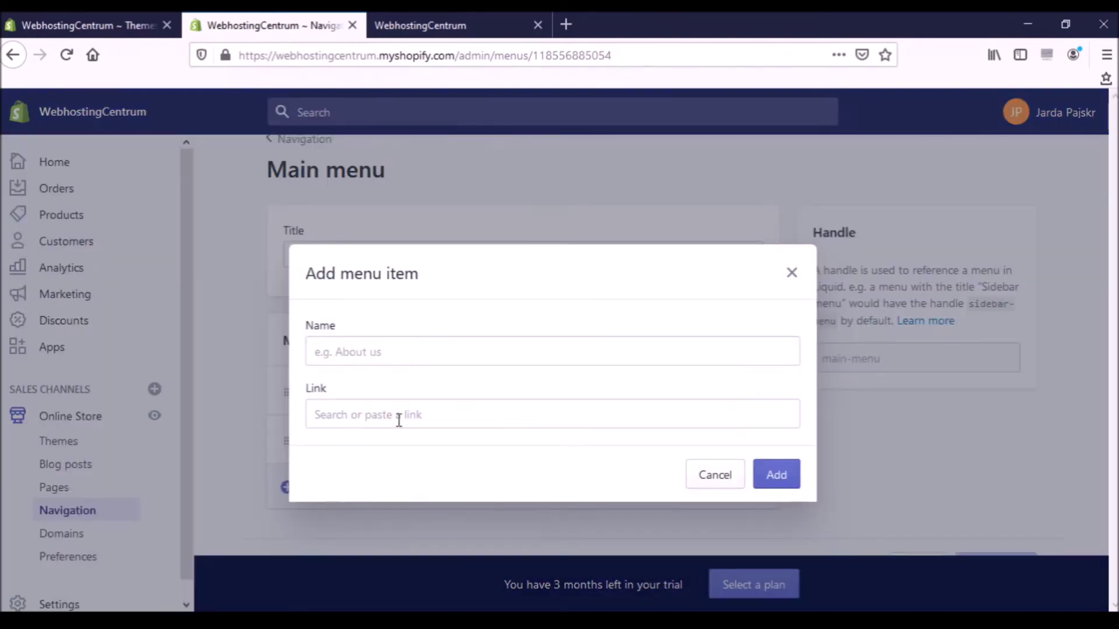
{"action": "left_click", "coordinate": [402, 358]}
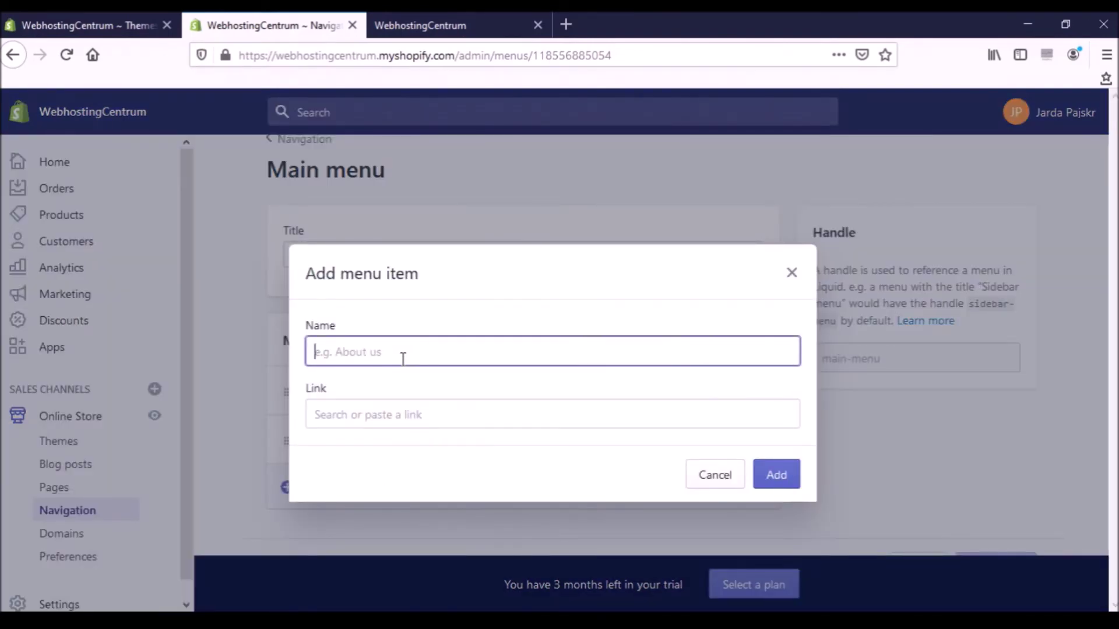
{"action": "type", "text": "Nová položka"}
{"action": "left_click", "coordinate": [392, 402]}
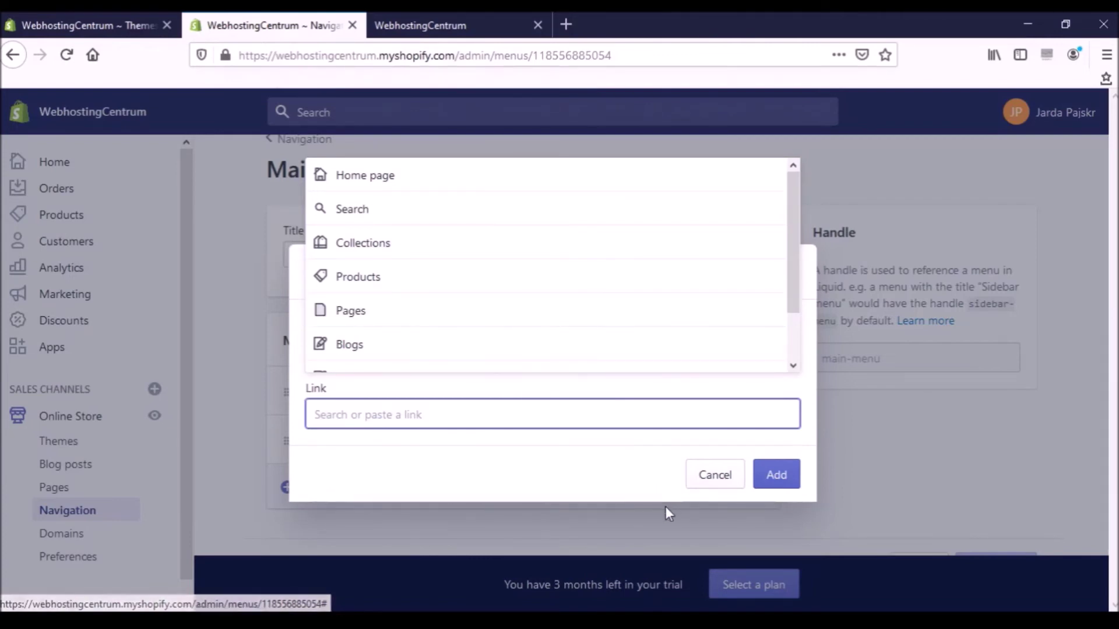
{"action": "left_click", "coordinate": [715, 475]}
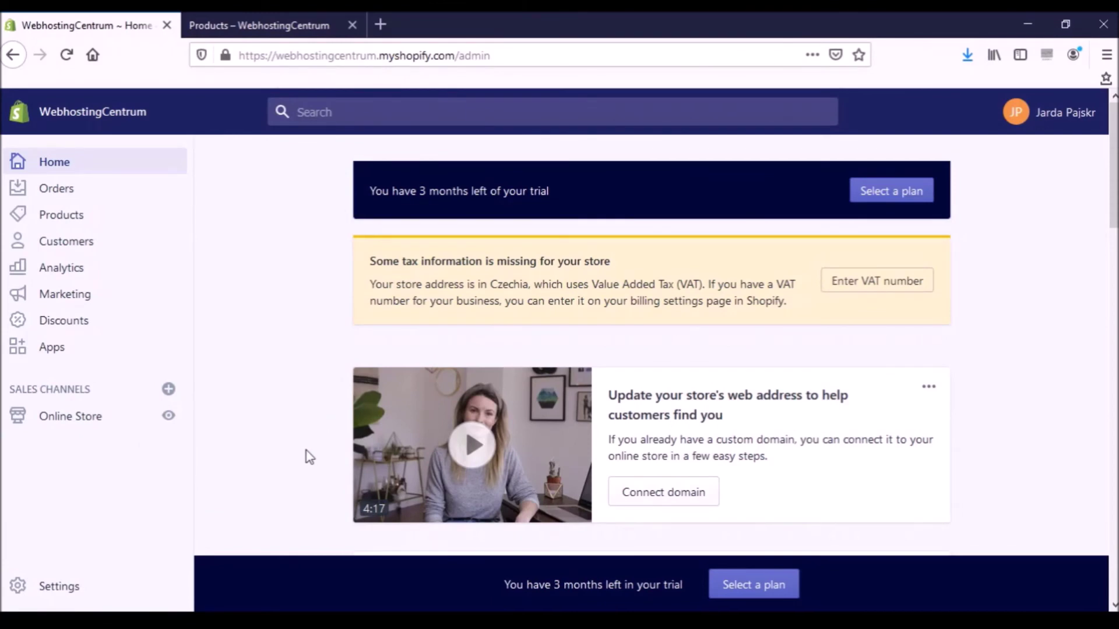
Start a new product titled "Černá bota" and fill its description with Lorem ipsum placeholder text.
{"action": "left_click", "coordinate": [118, 229]}
{"action": "scroll", "coordinate": [402, 402], "scroll_direction": "down", "scroll_amount": 3}
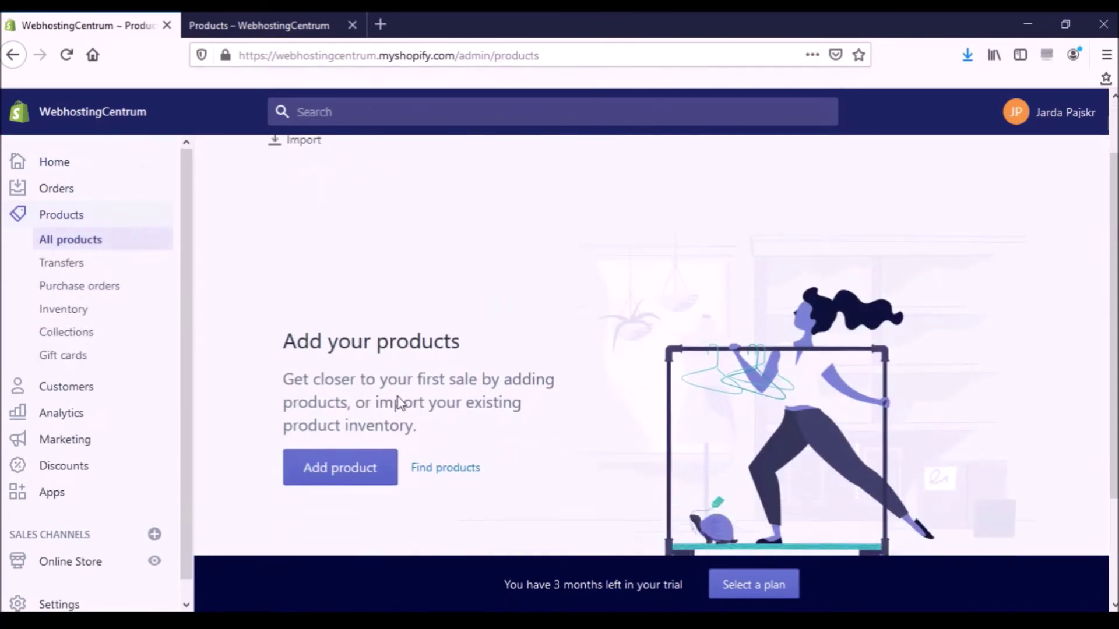
{"action": "left_click", "coordinate": [371, 382]}
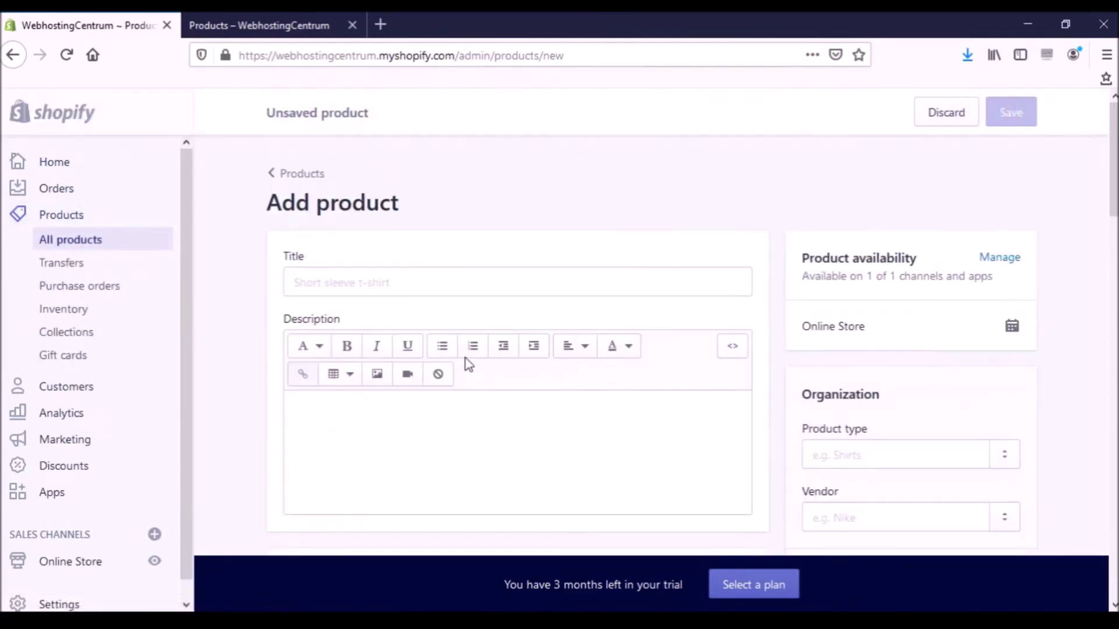
{"action": "left_click", "coordinate": [493, 286]}
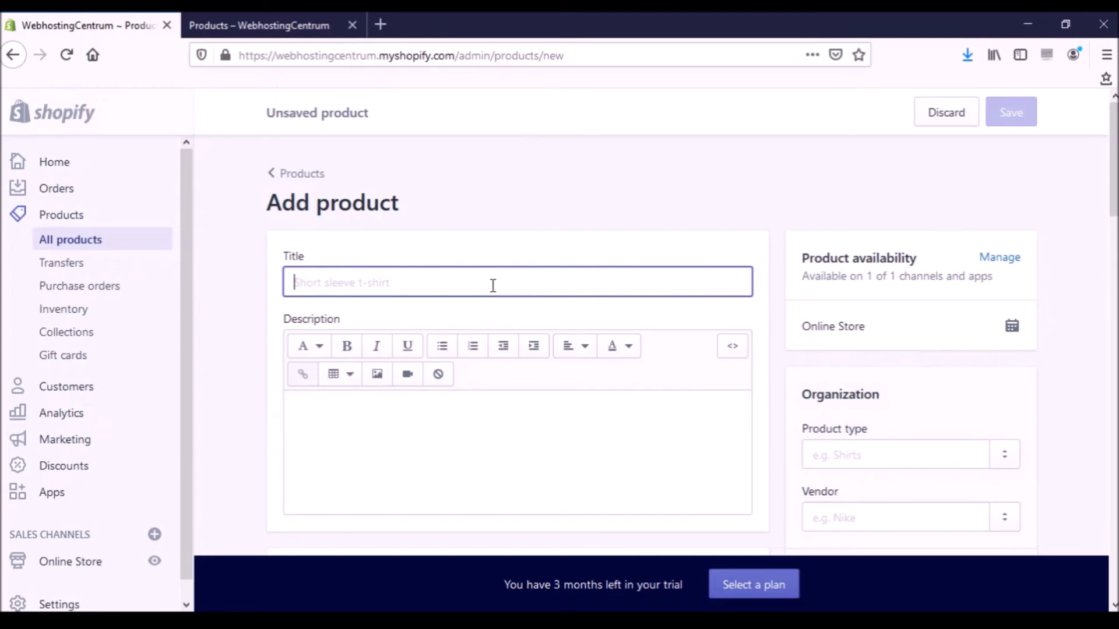
{"action": "type", "text": "Černá bota"}
{"action": "left_click", "coordinate": [425, 413]}
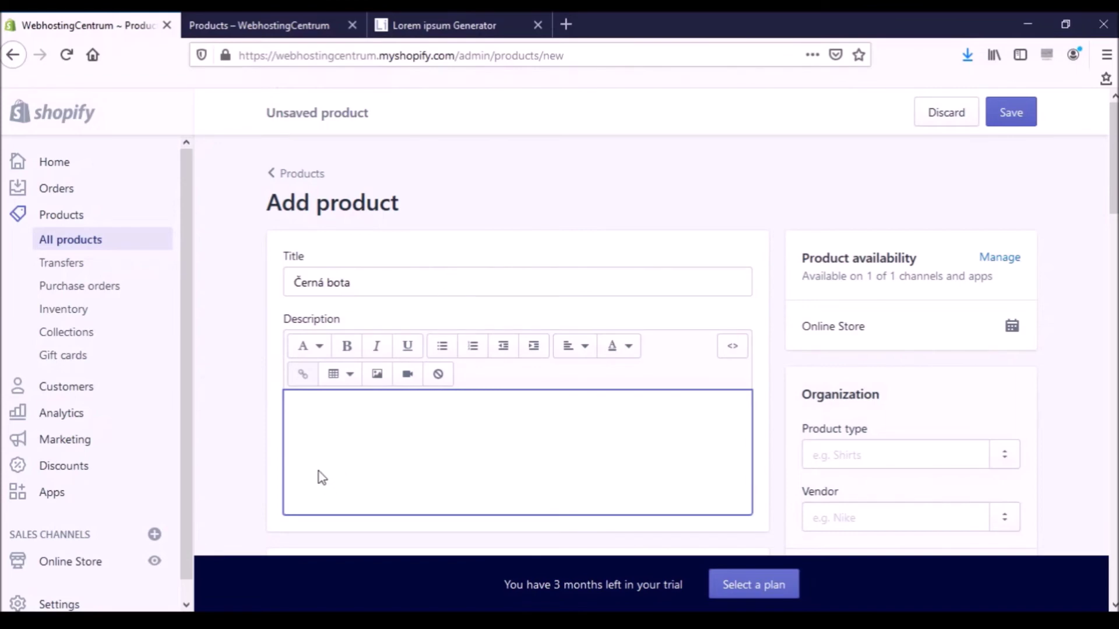
{"action": "type", "text": "Lorem ipsum dolor sit amet, consectetuer adipiscing elit. Sed vel lectus. Donec odio tempus molestie, porttitor ut, iaculis quis, sem. Aenean fermentum risus id tortor. Nullam justo enim, consectetuer nec, ullamcorper ac, vestibulum in, elit. Morbi imperdiet, mauris ac auctor dictum, nisl ligula egestas nulla, et sollicitudin sem purus in lacus. Mauris elementum mauris vitae tortor. Suspendisse nisl. Praesent id justo in neque elementum ultrices. Duis pulvinar. Donec iaculis gravida nulla. Vivamus porttitor turpis ac leo. Nunc tincidunt ante vitae massa. Mauris dictum facilisis augue. Cras elementum."}
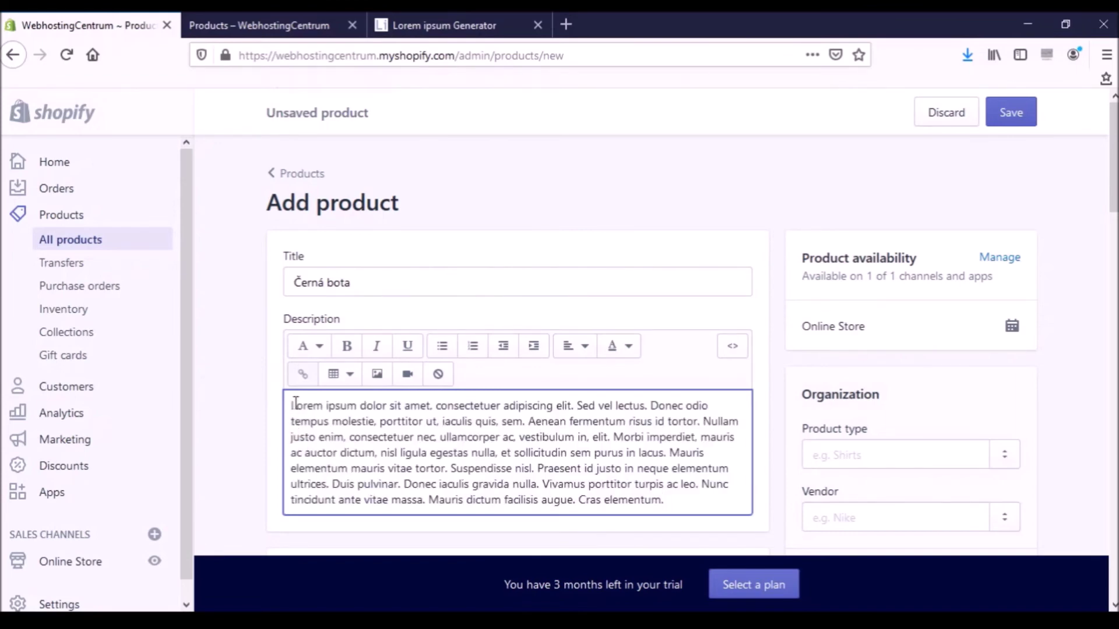
Make the opening of the product description bold, from "Lorem ipsum" into the word "molestie".
{"action": "left_click_drag", "start_coordinate": [293, 402], "coordinate": [355, 422]}
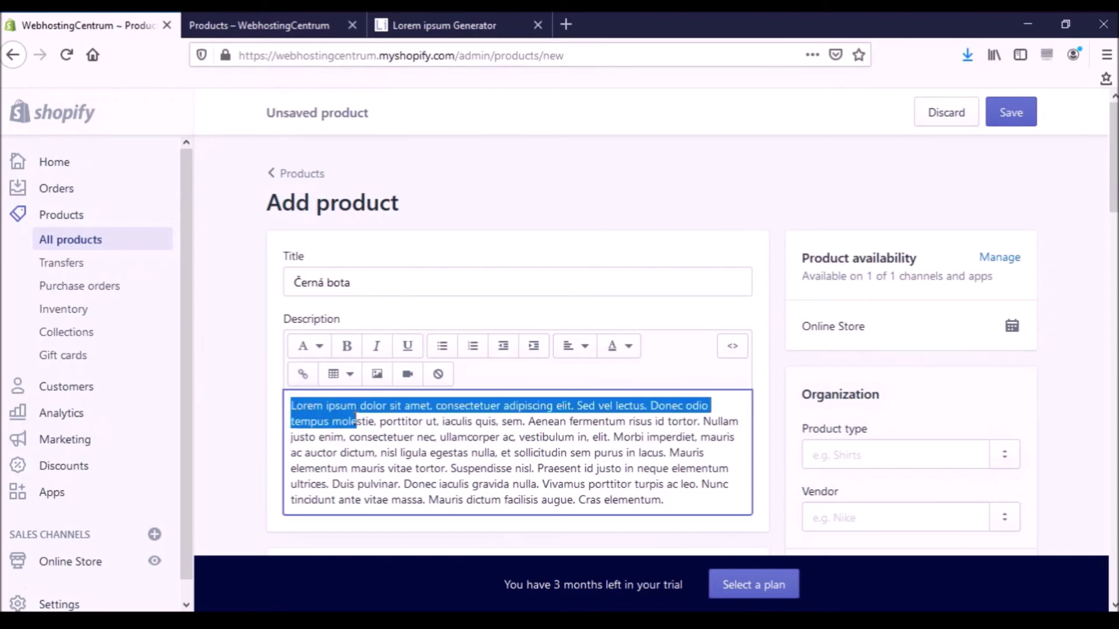
{"action": "left_click", "coordinate": [357, 421]}
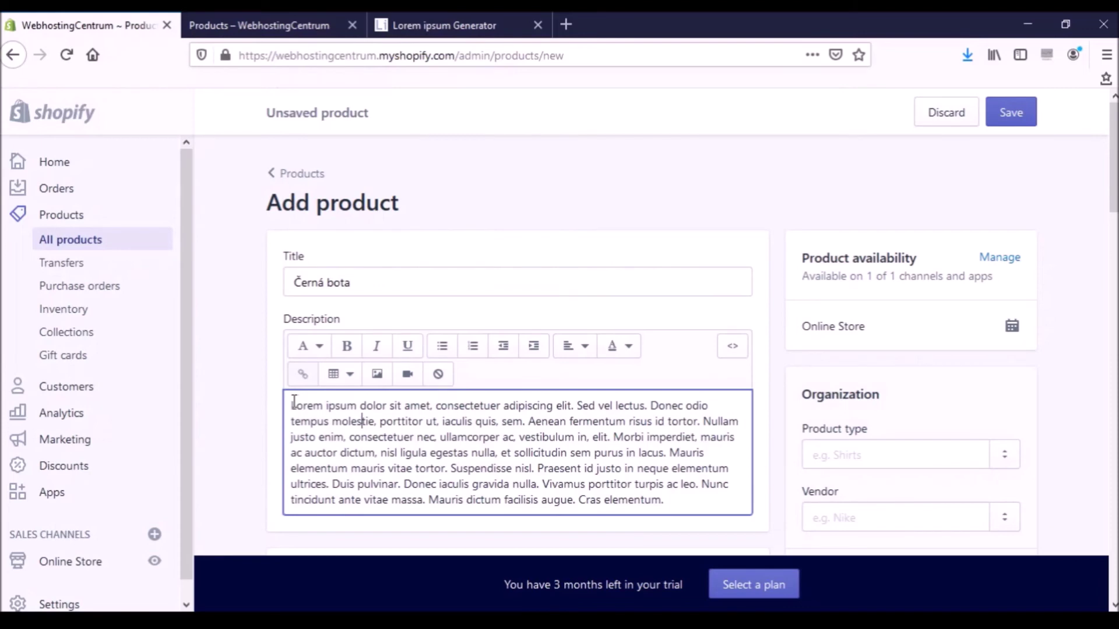
{"action": "left_click_drag", "start_coordinate": [293, 402], "coordinate": [344, 418]}
{"action": "left_click", "coordinate": [347, 346]}
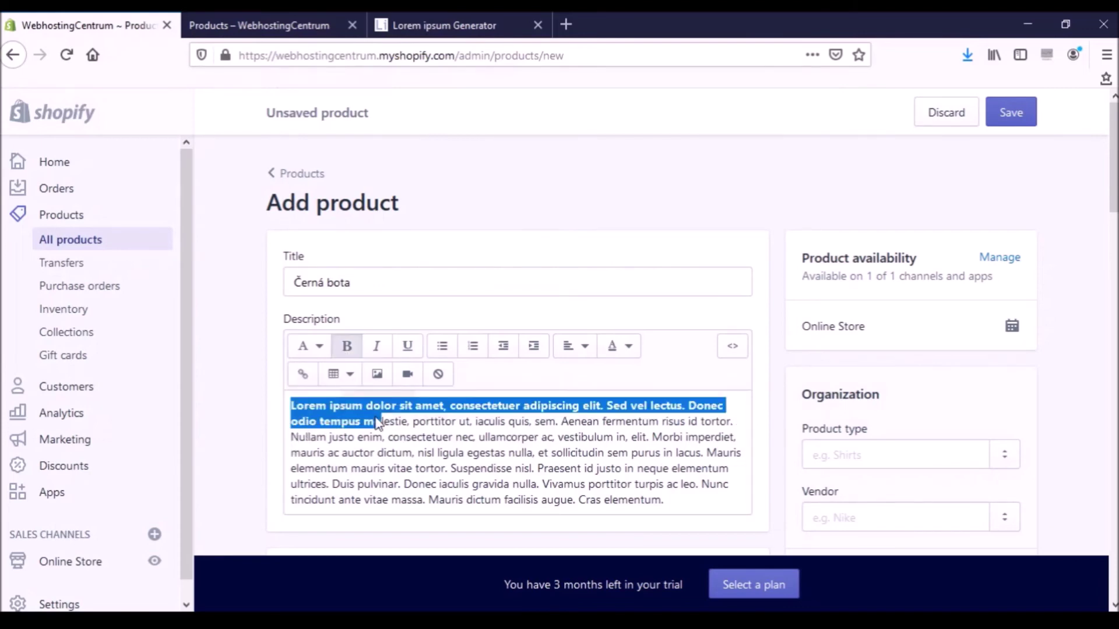
Italicise and underline the description text following the bold passage, up to "consectetuer nec,".
{"action": "left_click_drag", "start_coordinate": [390, 422], "coordinate": [479, 437]}
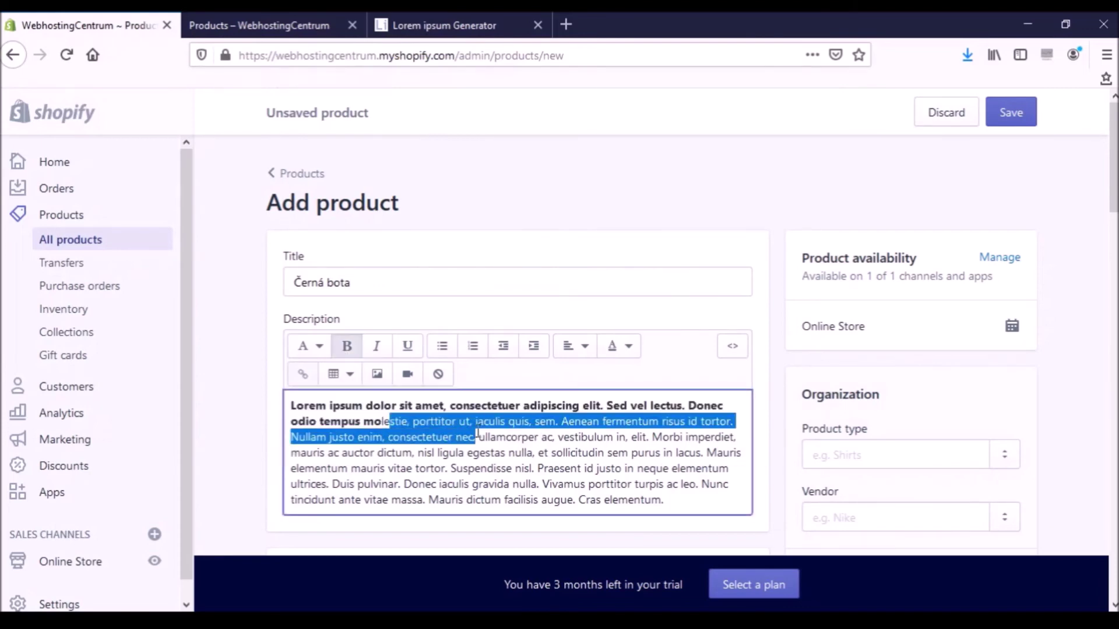
{"action": "left_click", "coordinate": [377, 346]}
{"action": "left_click", "coordinate": [407, 348]}
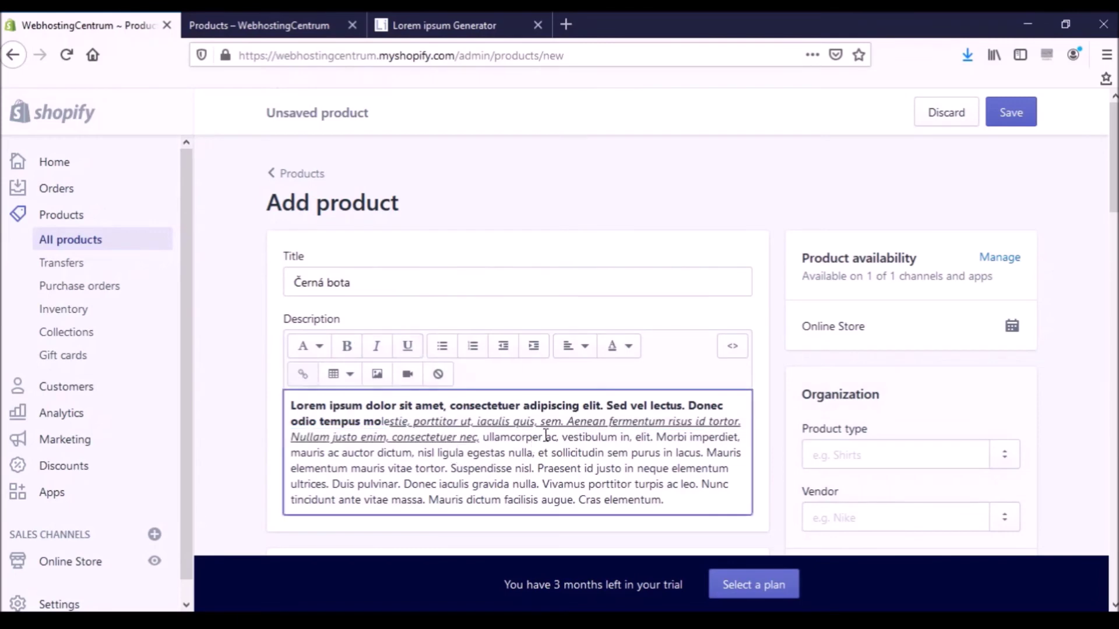
Colour the word "ligula" in the product description red.
{"action": "left_click", "coordinate": [628, 347]}
{"action": "left_click", "coordinate": [640, 447]}
{"action": "left_click", "coordinate": [479, 453]}
{"action": "left_click", "coordinate": [344, 374]}
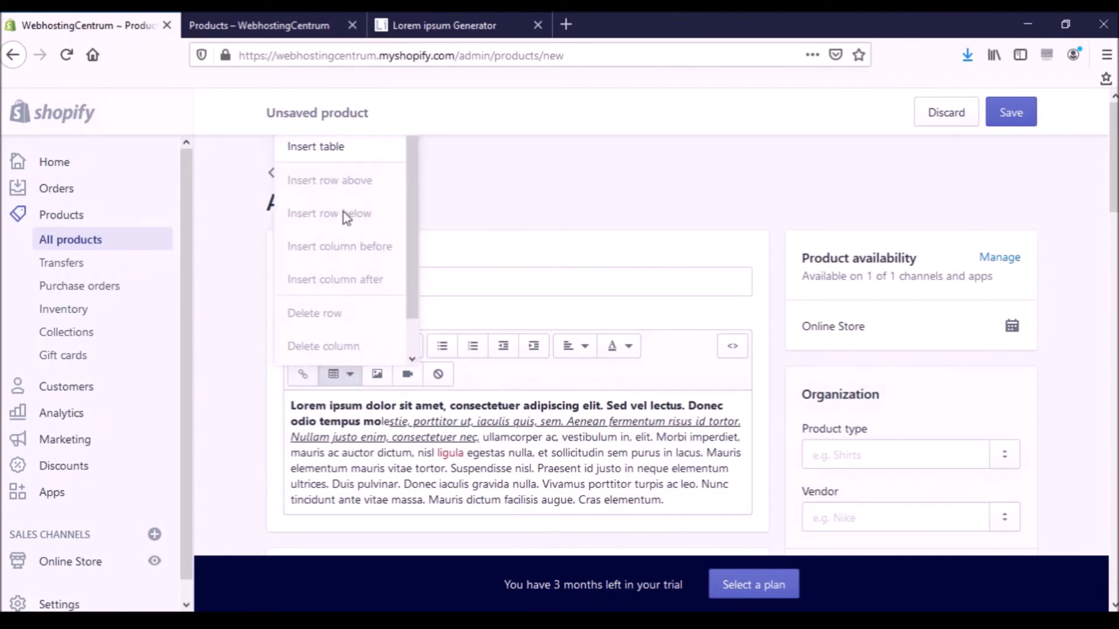
{"action": "left_click", "coordinate": [377, 374]}
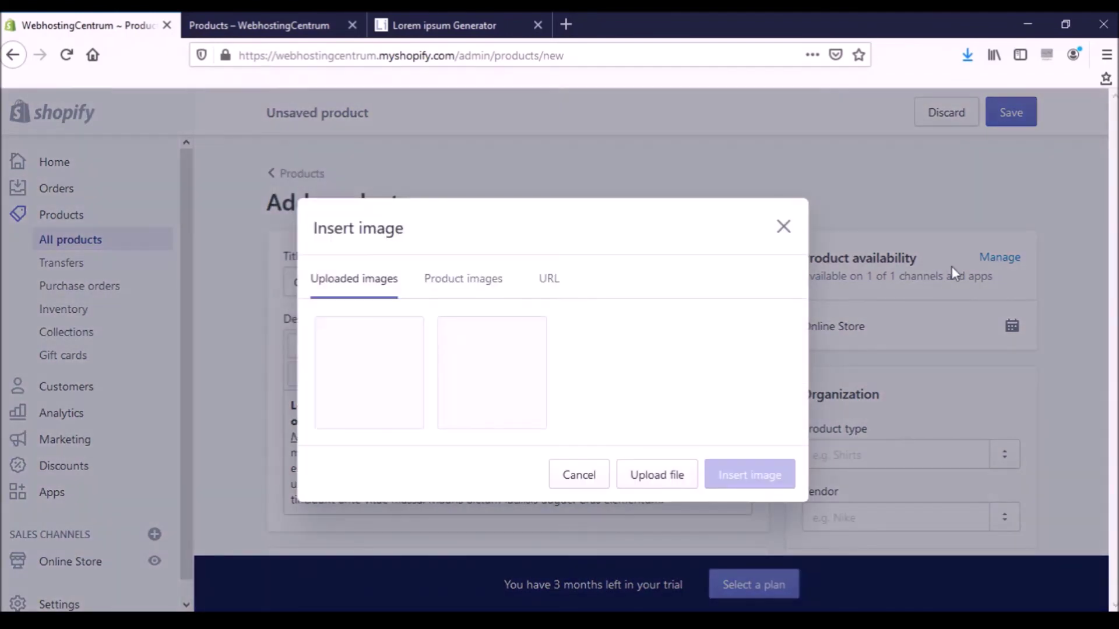
{"action": "left_click", "coordinate": [793, 229]}
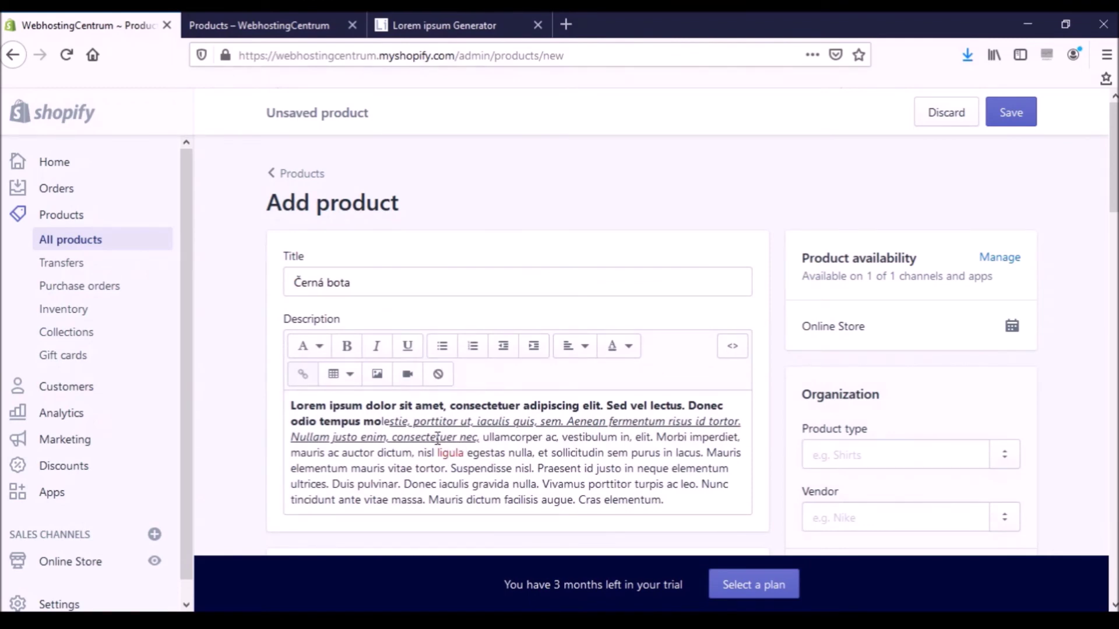
Remove an extra punctuation mark from the word "facilisis" in the description and upload the black boot photo as product media.
{"action": "left_click", "coordinate": [499, 504]}
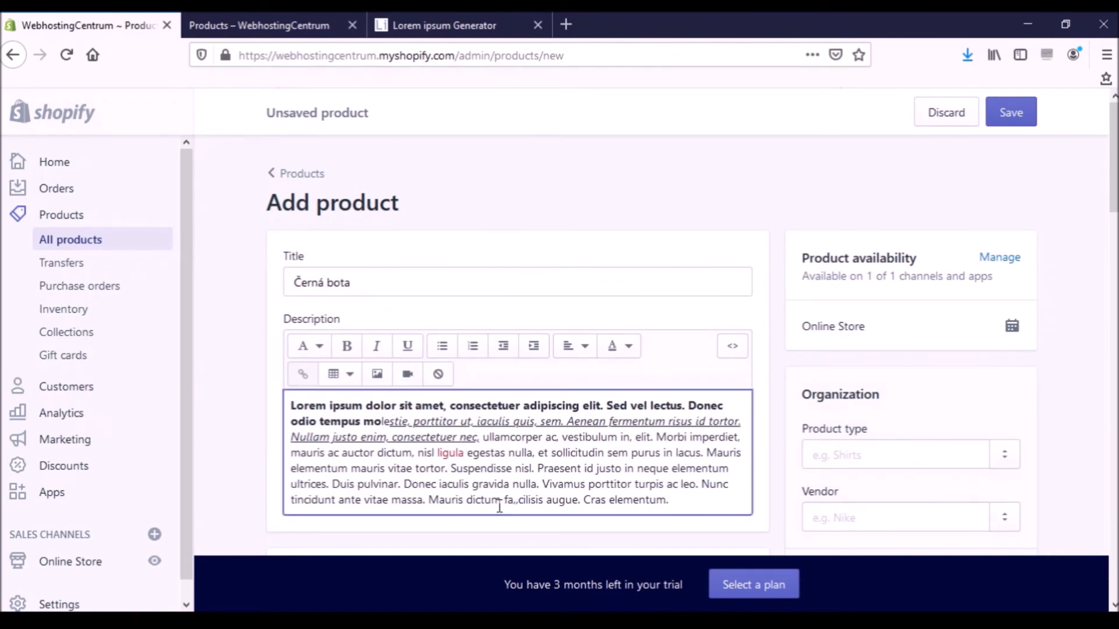
{"action": "key", "text": "BackSpace"}
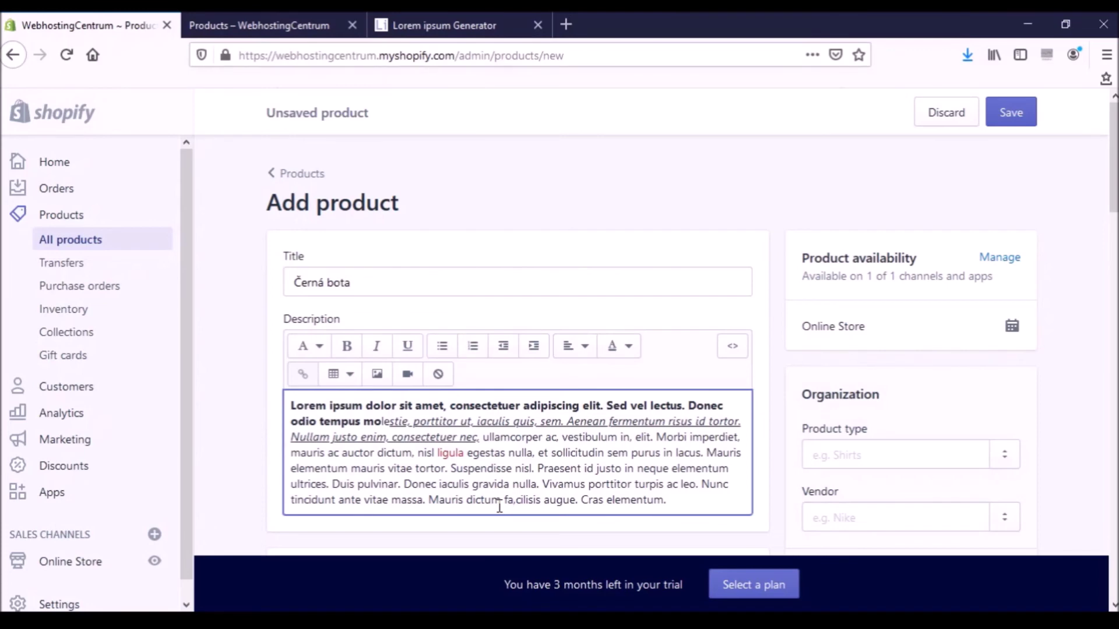
{"action": "scroll", "coordinate": [500, 507], "scroll_direction": "down", "scroll_amount": 6}
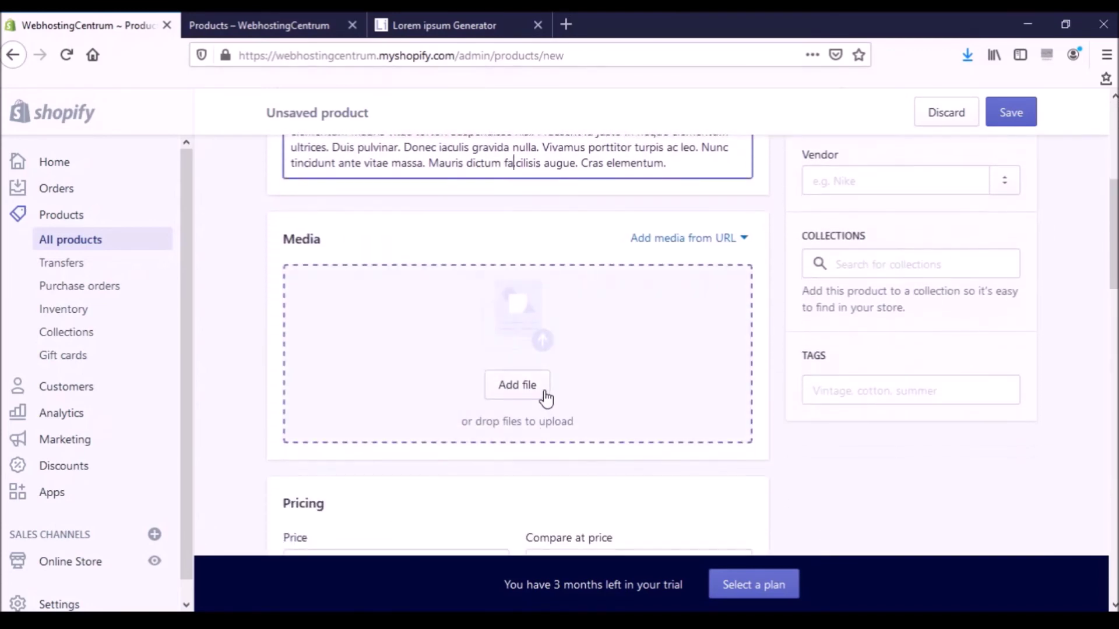
{"action": "left_click", "coordinate": [546, 393]}
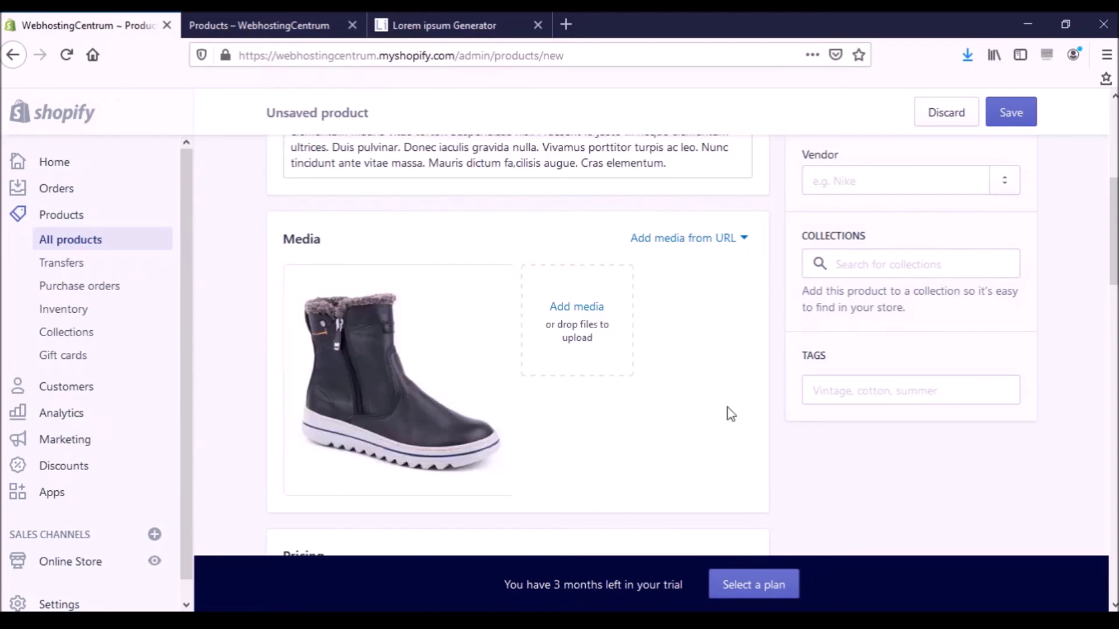
Set the product type to Boty and the vendor to Nike.
{"action": "scroll", "coordinate": [728, 405], "scroll_direction": "up", "scroll_amount": 5}
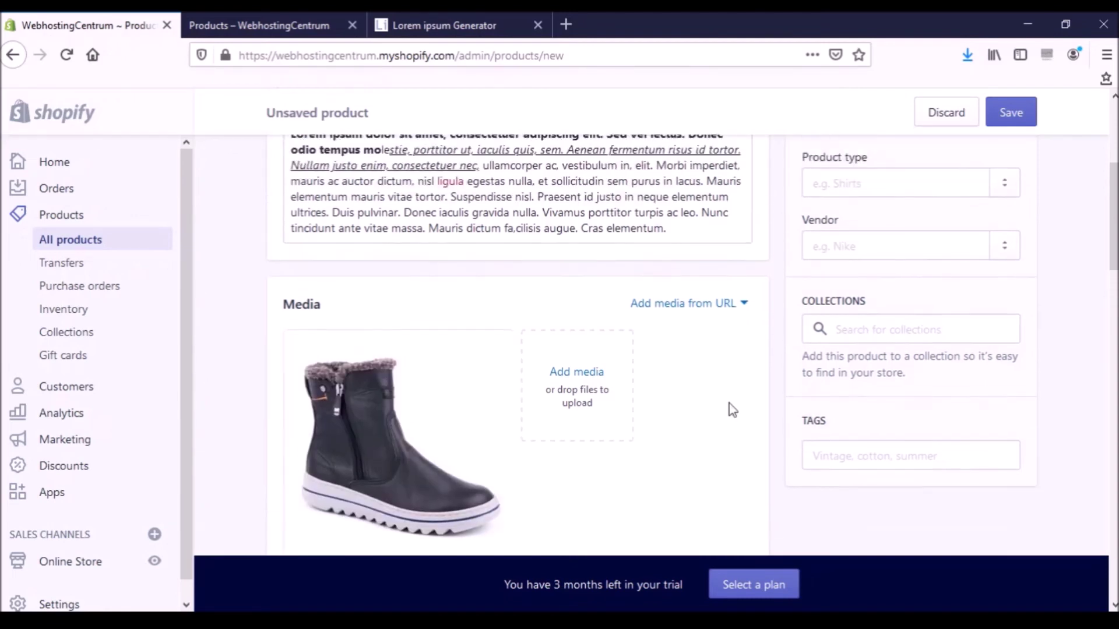
{"action": "left_click", "coordinate": [846, 373]}
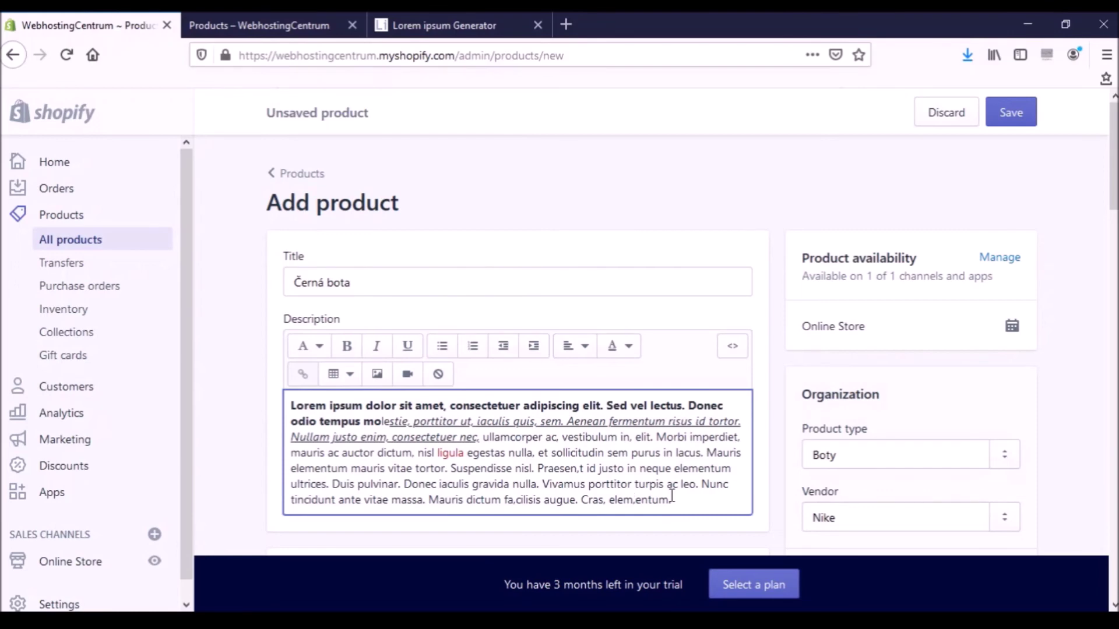
Set the product's price to 850 CZK.
{"action": "scroll", "coordinate": [676, 497], "scroll_direction": "down", "scroll_amount": 5}
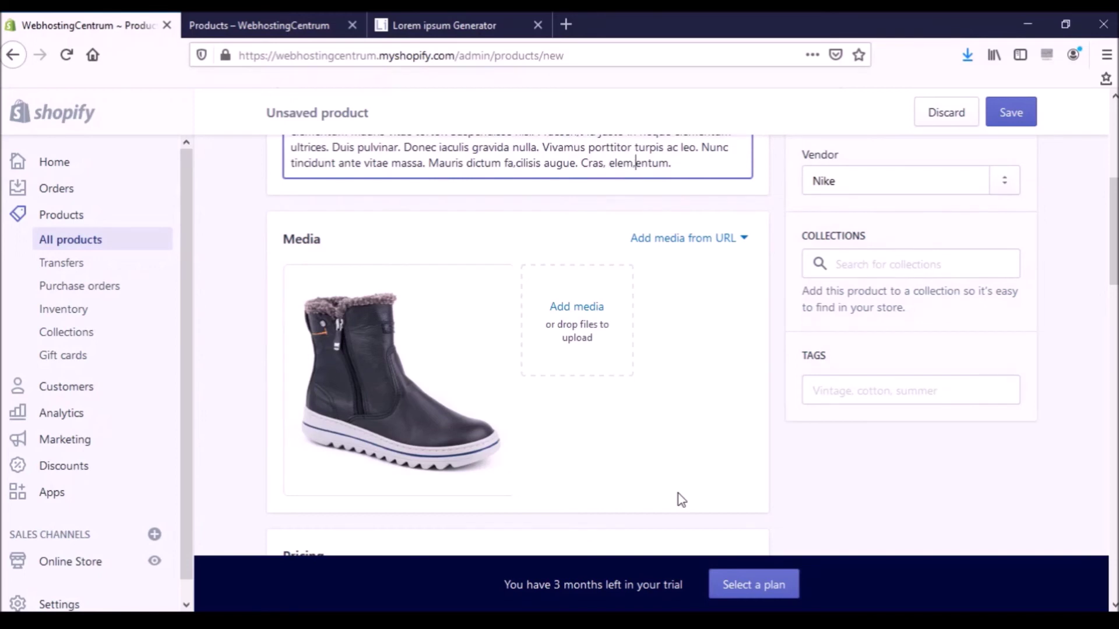
{"action": "scroll", "coordinate": [680, 500], "scroll_direction": "down", "scroll_amount": 3}
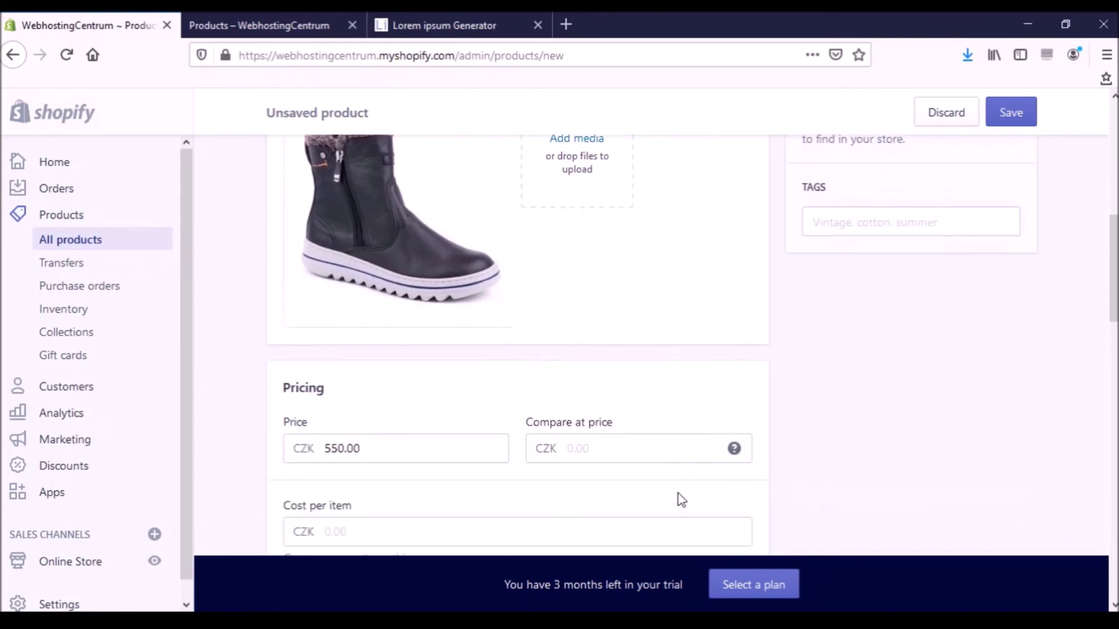
{"action": "scroll", "coordinate": [679, 499], "scroll_direction": "down", "scroll_amount": 3}
{"action": "left_click_drag", "start_coordinate": [395, 280], "coordinate": [303, 284]}
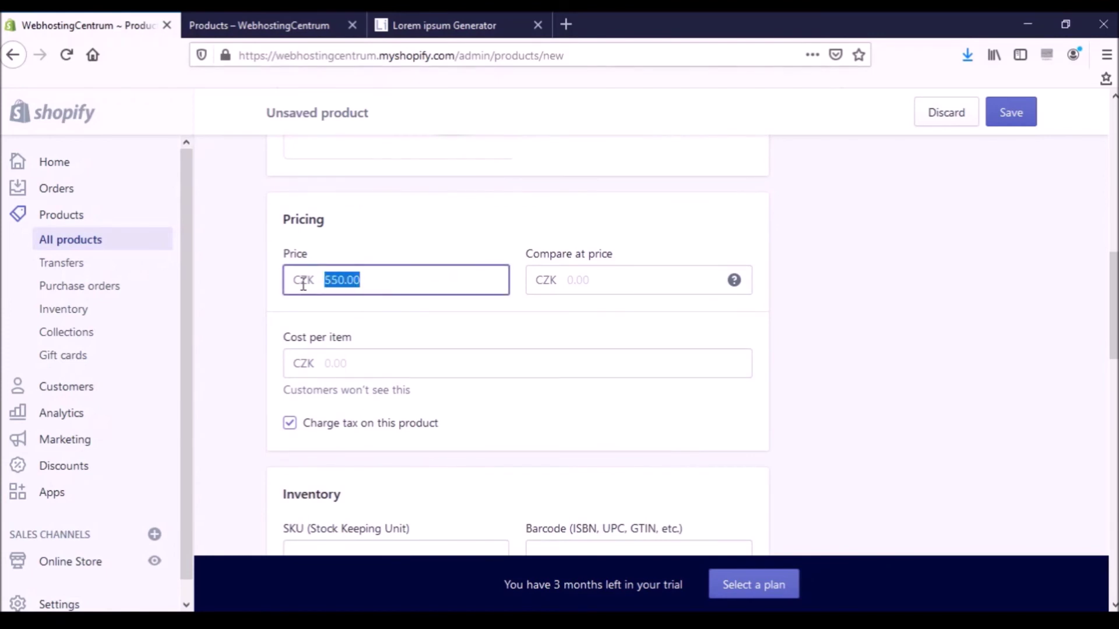
{"action": "type", "text": "850"}
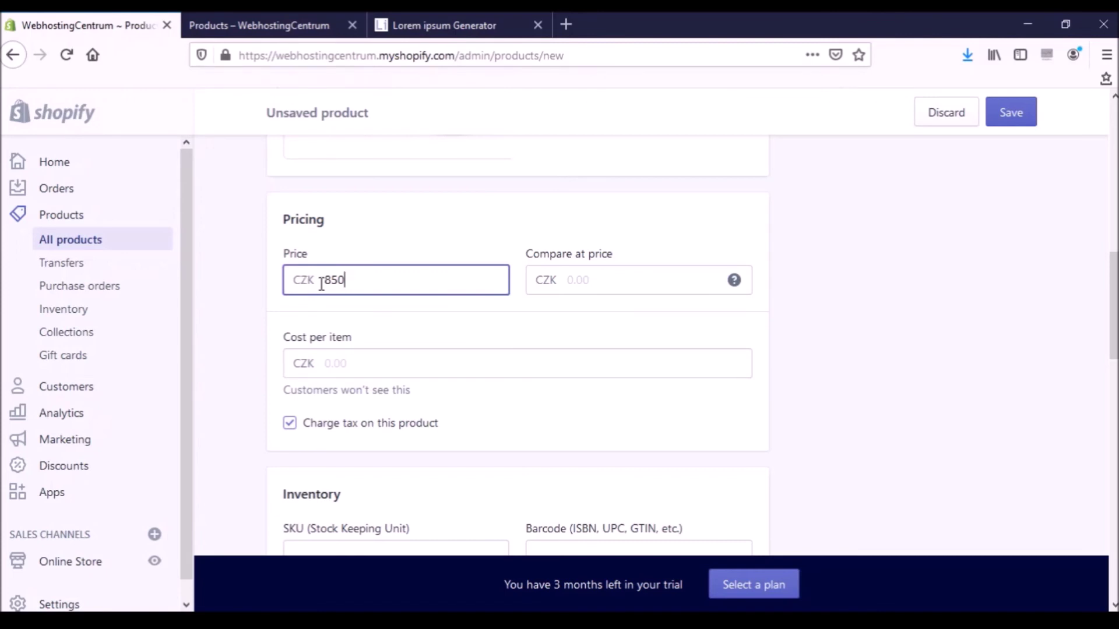
Examine the compare-at price help text, the cost per item and tax options, and the SKU field of the product.
{"action": "left_click", "coordinate": [585, 288]}
{"action": "mouse_move", "coordinate": [733, 282]}
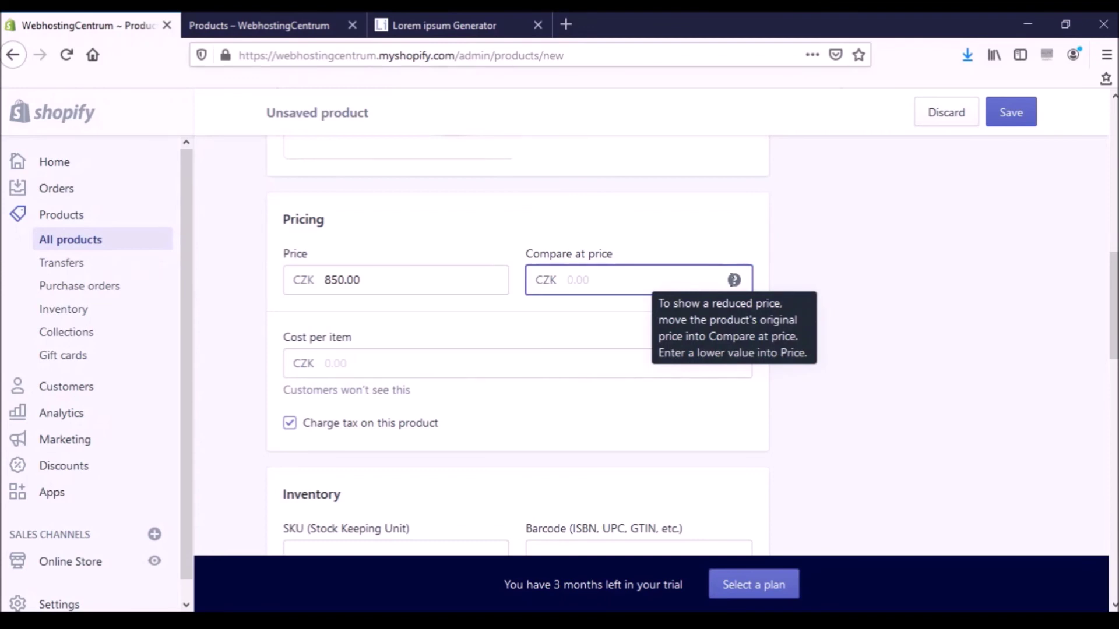
{"action": "left_click", "coordinate": [454, 356]}
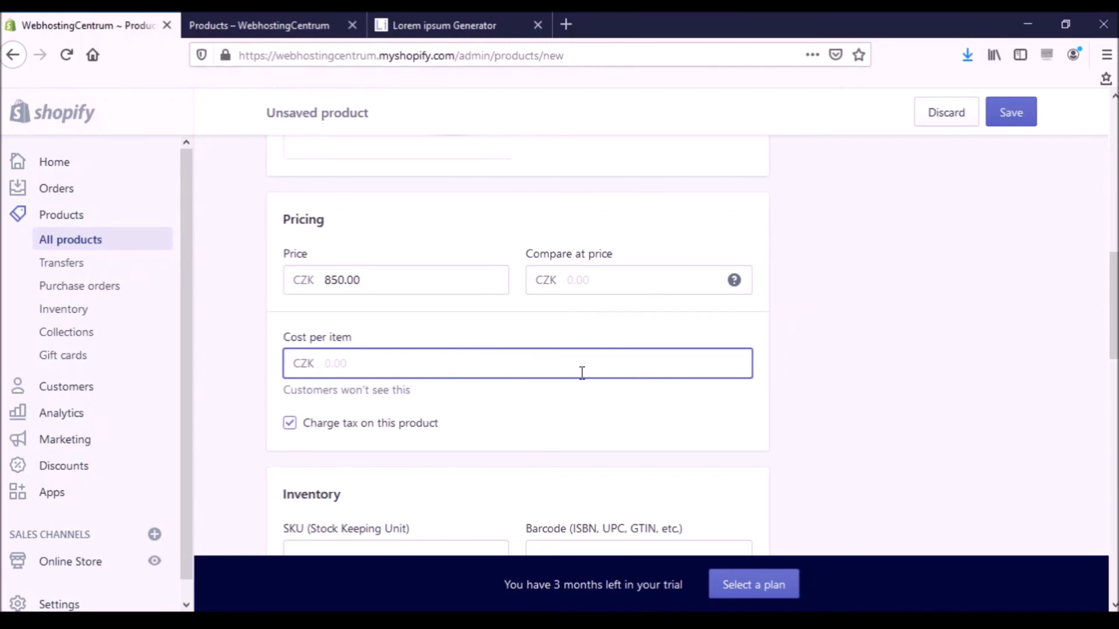
{"action": "scroll", "coordinate": [581, 372], "scroll_direction": "down", "scroll_amount": 2}
{"action": "left_click", "coordinate": [412, 207]}
{"action": "type", "text": ","}
{"action": "scroll", "coordinate": [417, 219], "scroll_direction": "down", "scroll_amount": 1}
{"action": "scroll", "coordinate": [464, 222], "scroll_direction": "down", "scroll_amount": 2}
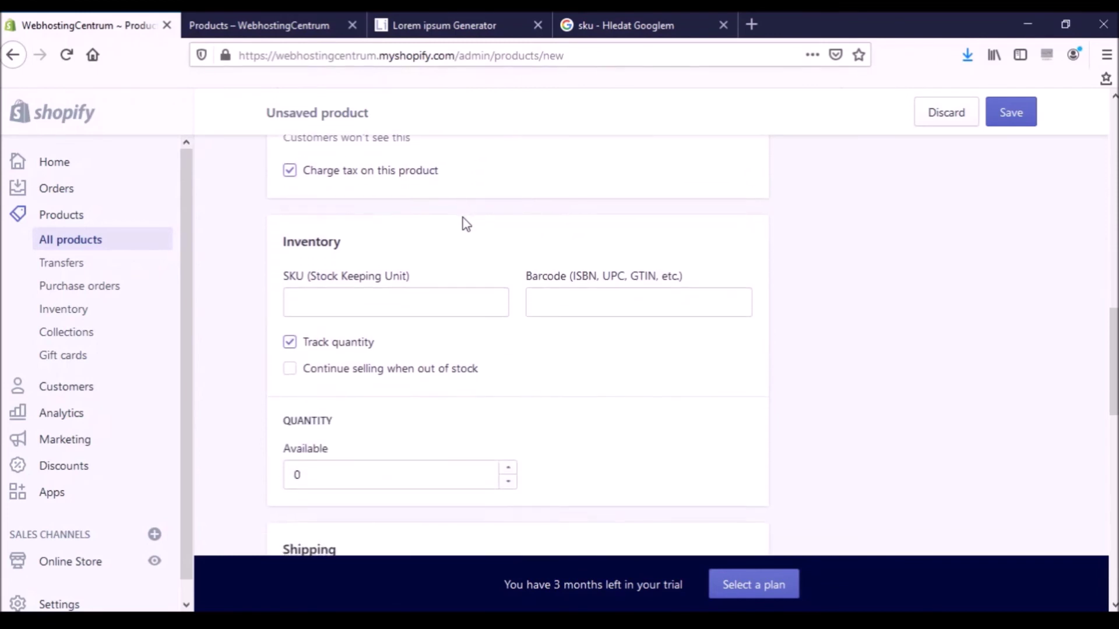
{"action": "left_click", "coordinate": [422, 294]}
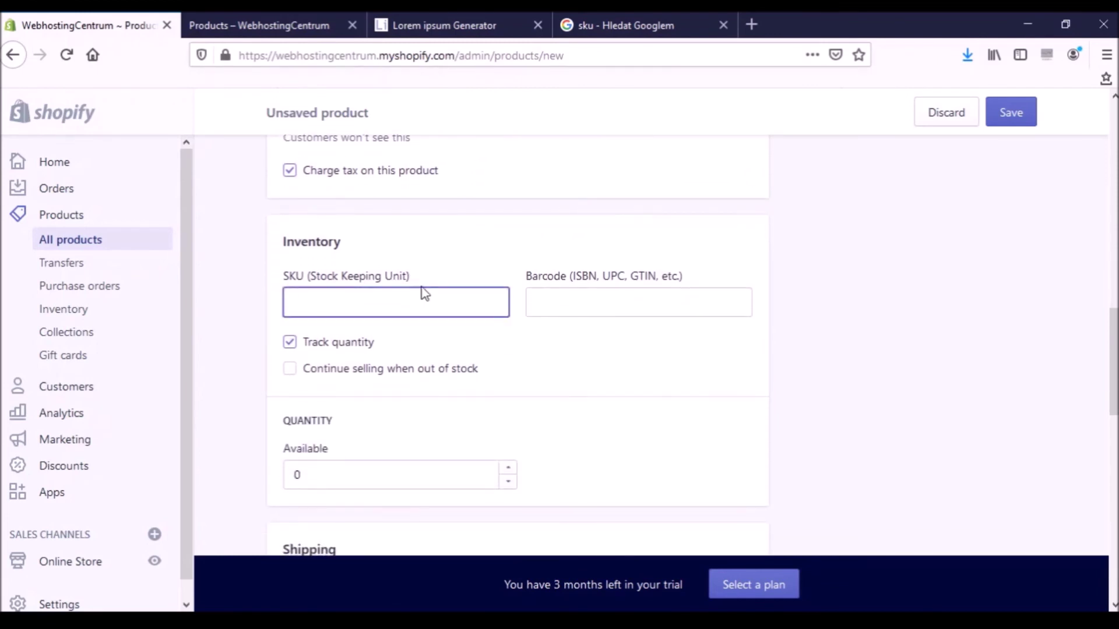
Set the product's available quantity to 10.
{"action": "scroll", "coordinate": [437, 315], "scroll_direction": "down", "scroll_amount": 1}
{"action": "left_click", "coordinate": [312, 395]}
{"action": "double_click", "coordinate": [307, 397]}
{"action": "type", "text": "10"}
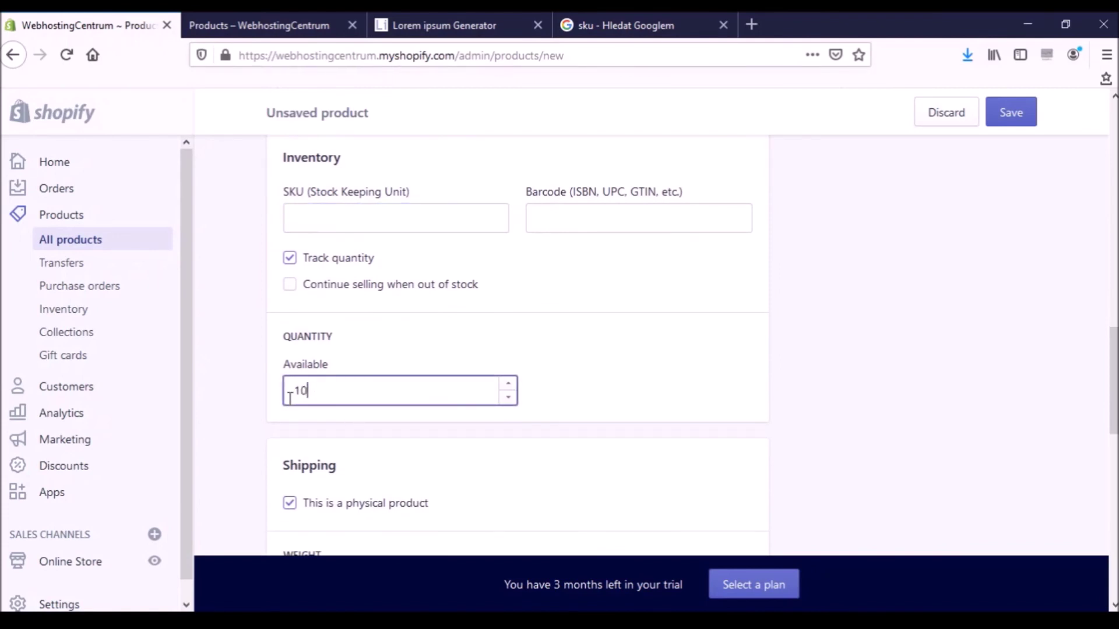
Examine the product's shipping weight, customs information, variant option and search engine listing preview.
{"action": "scroll", "coordinate": [335, 419], "scroll_direction": "down", "scroll_amount": 3}
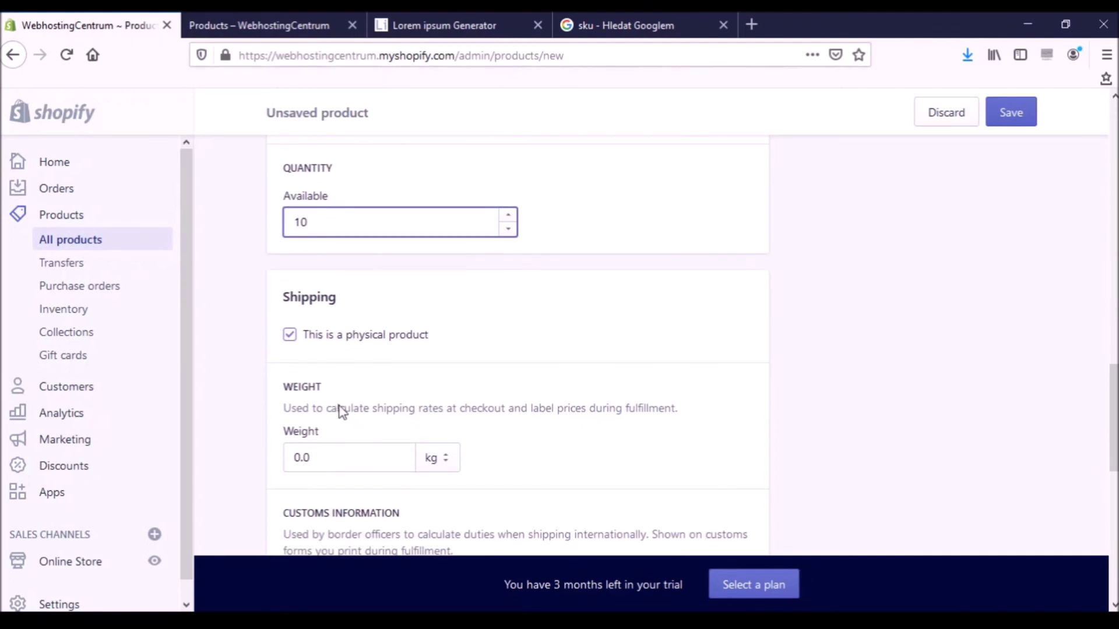
{"action": "left_click", "coordinate": [377, 482]}
{"action": "scroll", "coordinate": [457, 452], "scroll_direction": "down", "scroll_amount": 3}
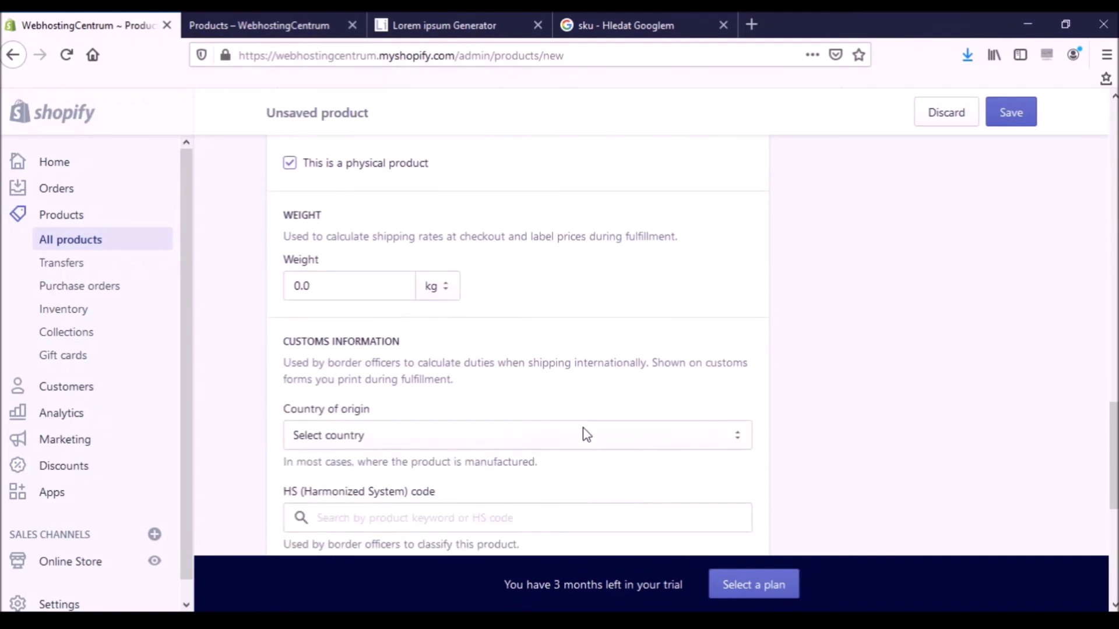
{"action": "scroll", "coordinate": [586, 434], "scroll_direction": "down", "scroll_amount": 3}
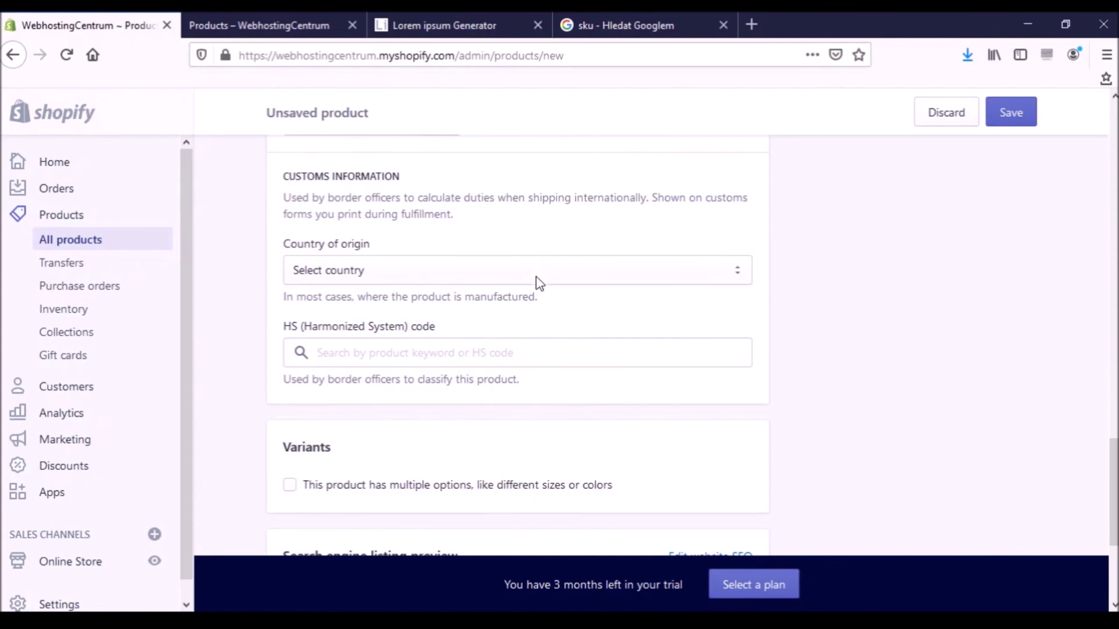
{"action": "scroll", "coordinate": [539, 284], "scroll_direction": "down", "scroll_amount": 3}
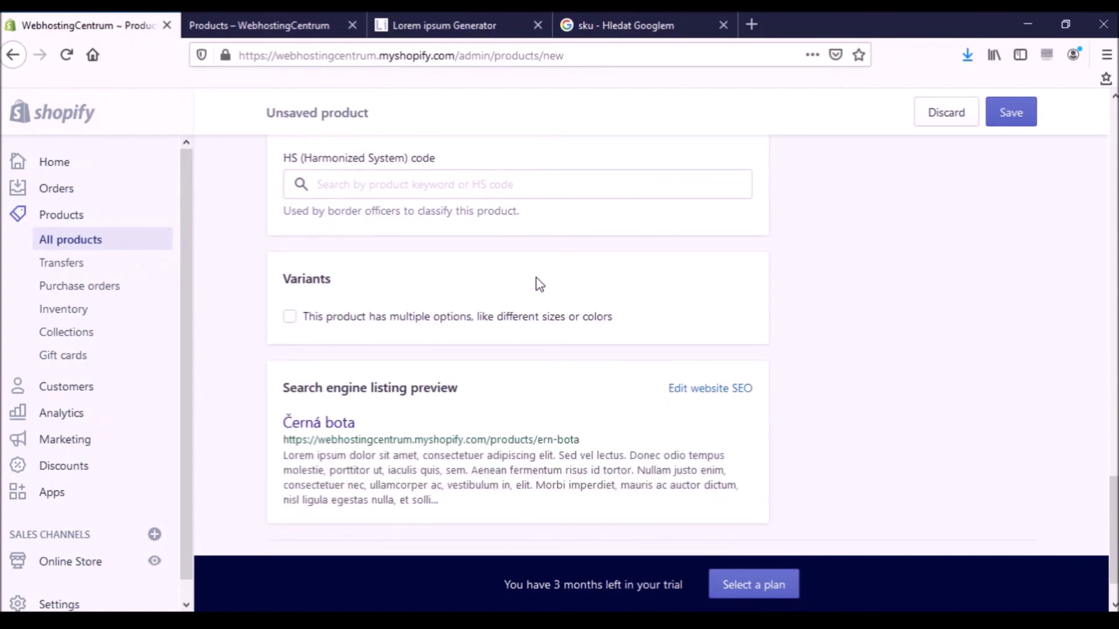
{"action": "scroll", "coordinate": [539, 284], "scroll_direction": "down", "scroll_amount": 2}
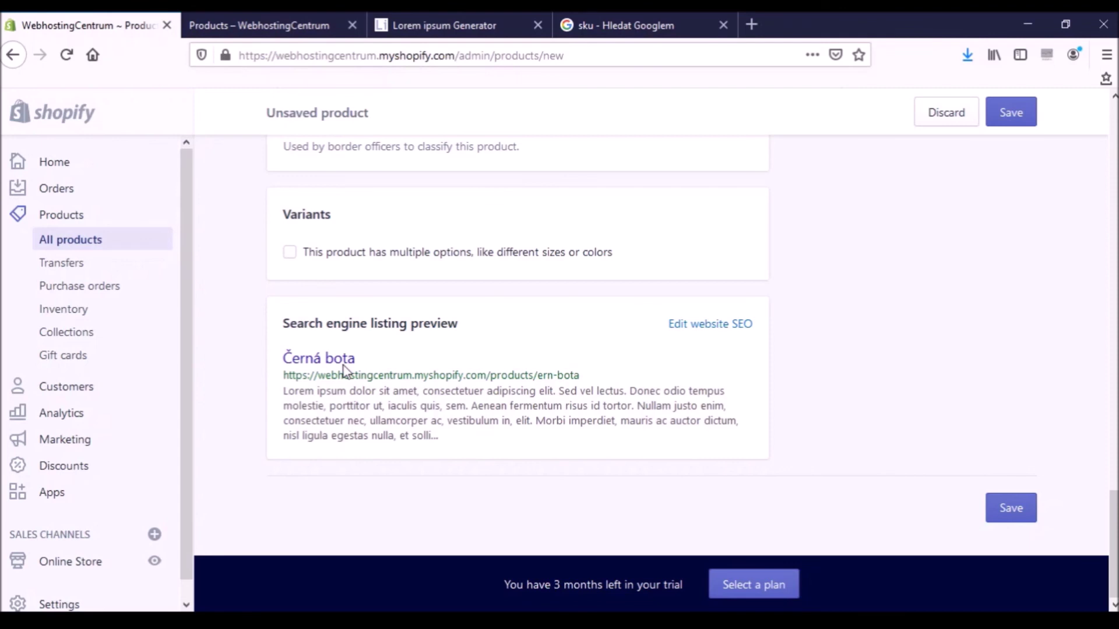
Edit the product's search engine listing and shorten its description so it ends at "Nullam justo enim, conse".
{"action": "left_click", "coordinate": [686, 324]}
{"action": "scroll", "coordinate": [685, 323], "scroll_direction": "down", "scroll_amount": 6}
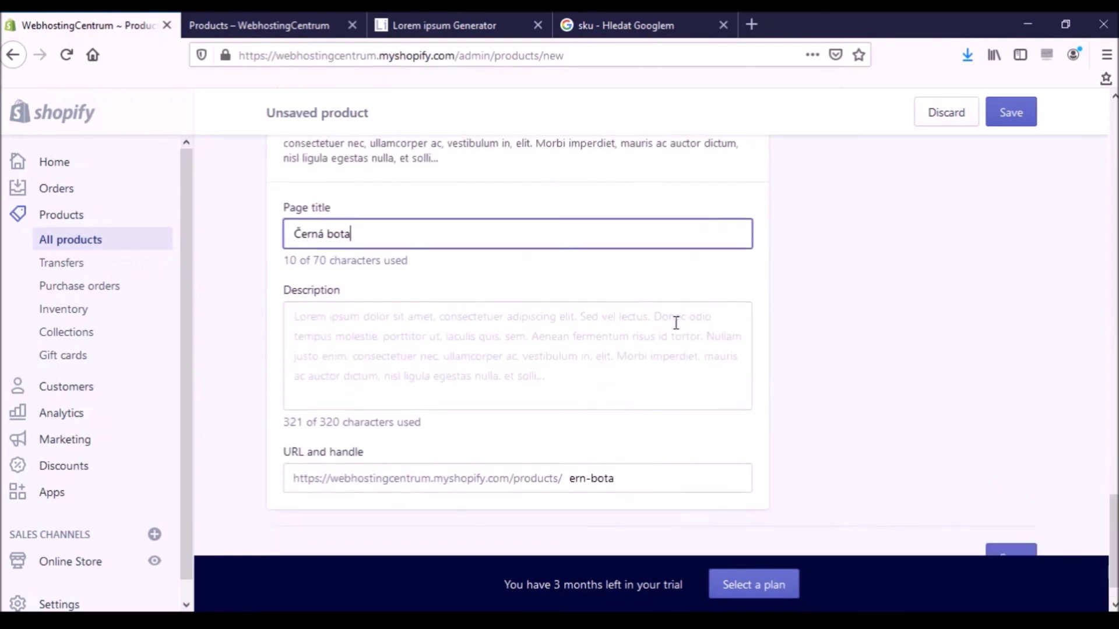
{"action": "left_click_drag", "start_coordinate": [320, 286], "coordinate": [507, 289]}
{"action": "left_click", "coordinate": [378, 313]}
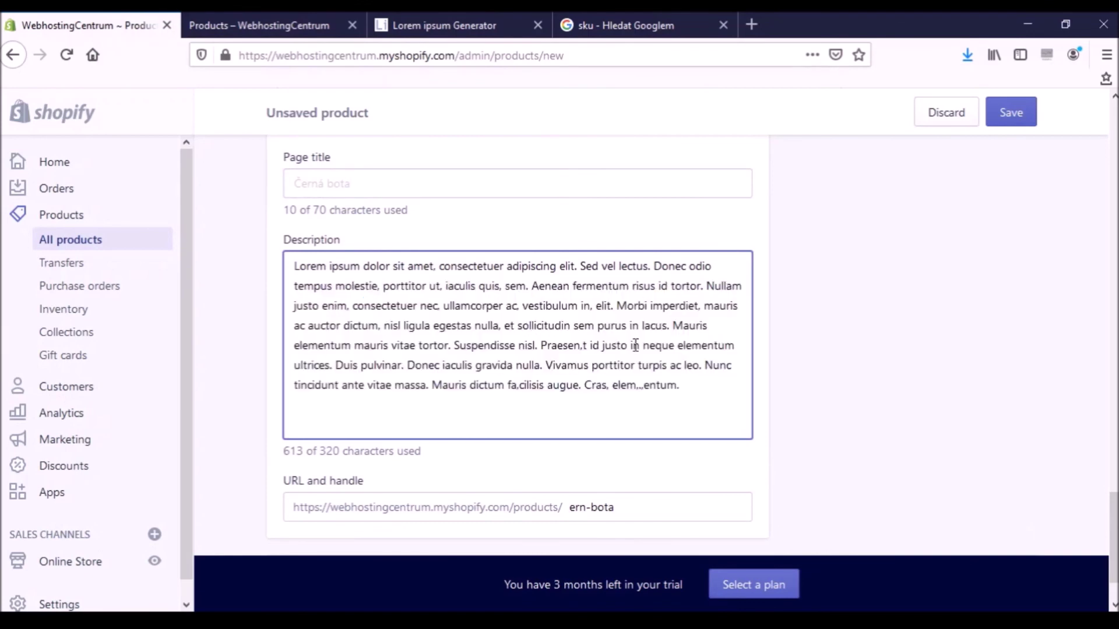
{"action": "left_click_drag", "start_coordinate": [679, 383], "coordinate": [382, 306]}
{"action": "key", "text": "BackSpace"}
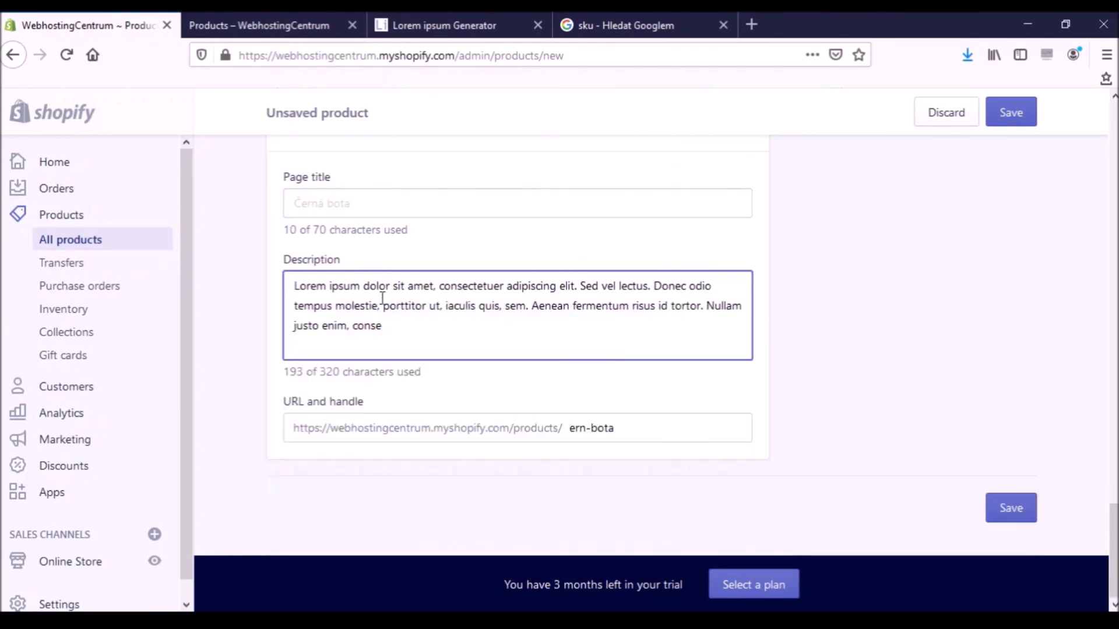
Set the search engine page title to "Černá bota | WC" and save the product.
{"action": "left_click", "coordinate": [376, 209]}
{"action": "type", "text": "| WC"}
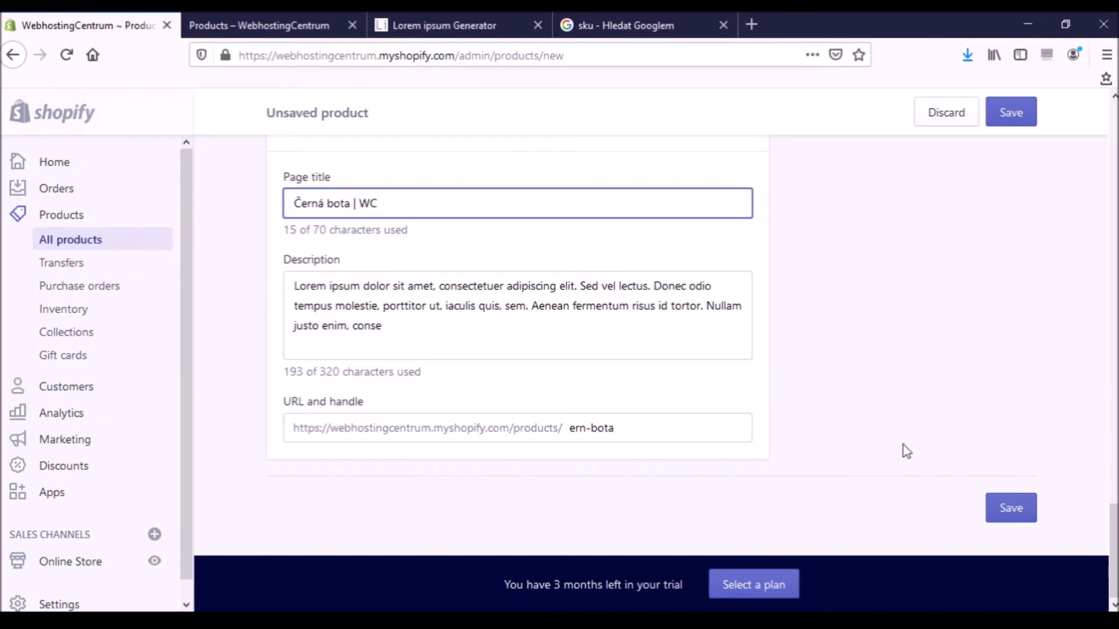
{"action": "left_click", "coordinate": [1002, 510]}
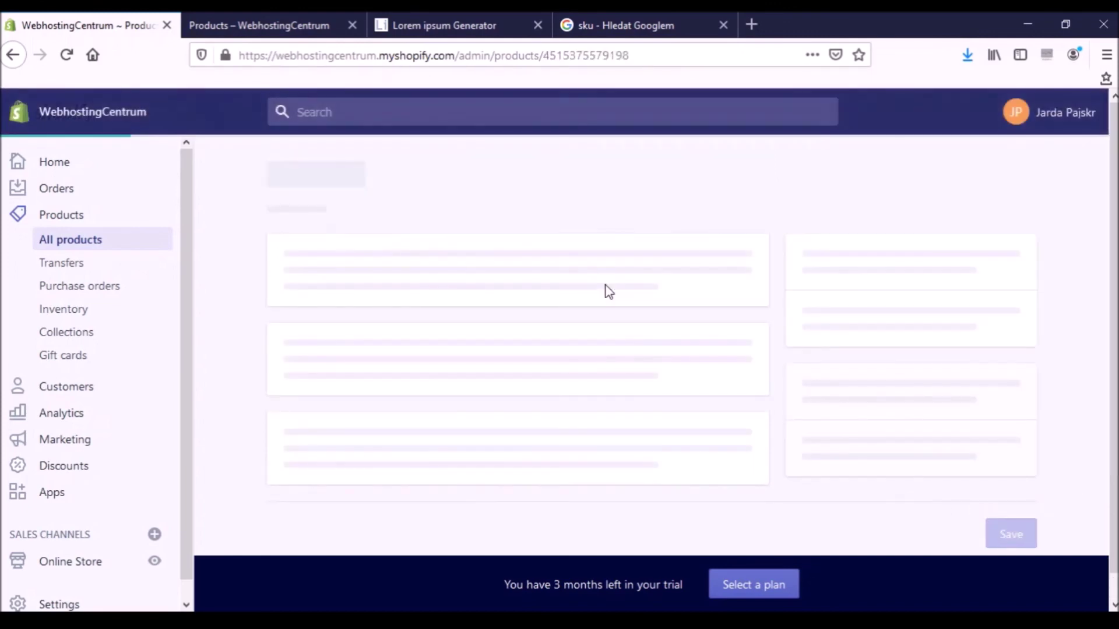
Reload the storefront's all-products page and open the product page for Černá bota.
{"action": "scroll", "coordinate": [609, 296], "scroll_direction": "down", "scroll_amount": 3}
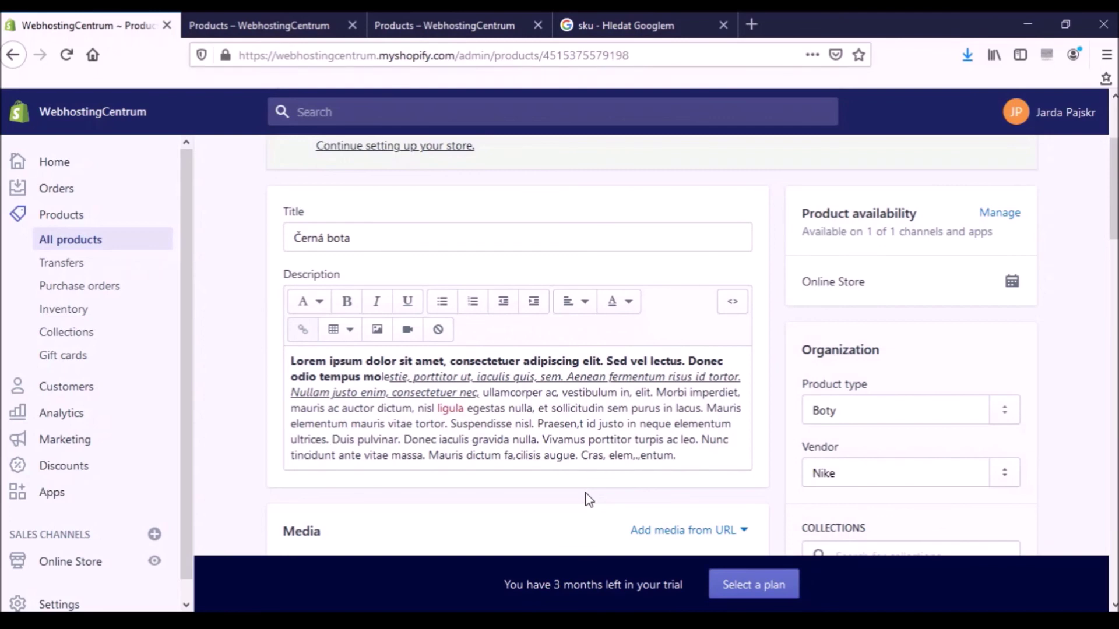
{"action": "left_click", "coordinate": [301, 21]}
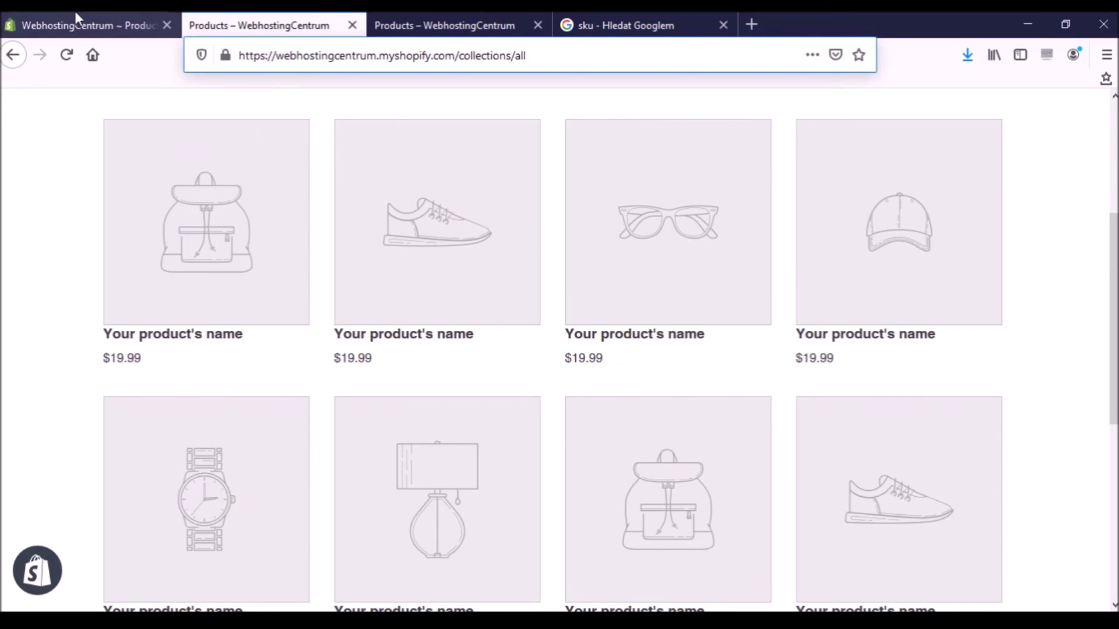
{"action": "left_click", "coordinate": [66, 55]}
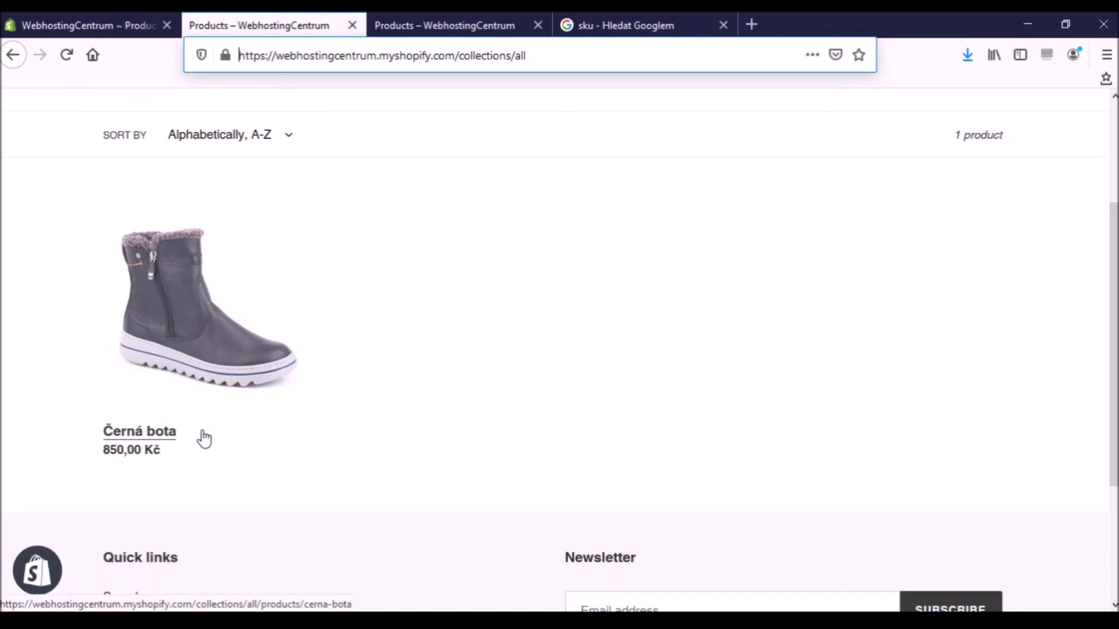
{"action": "left_click", "coordinate": [183, 390]}
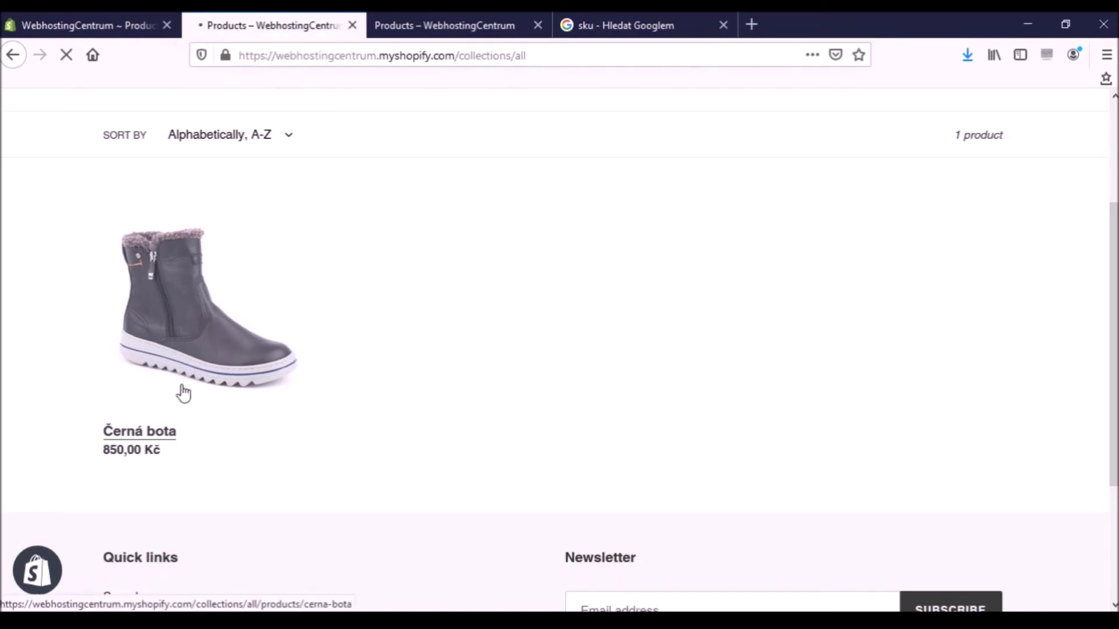
Examine the Černá bota storefront page, including its formatted description, sharing buttons, footer, price and purchase options.
{"action": "scroll", "coordinate": [255, 359], "scroll_direction": "down", "scroll_amount": 3}
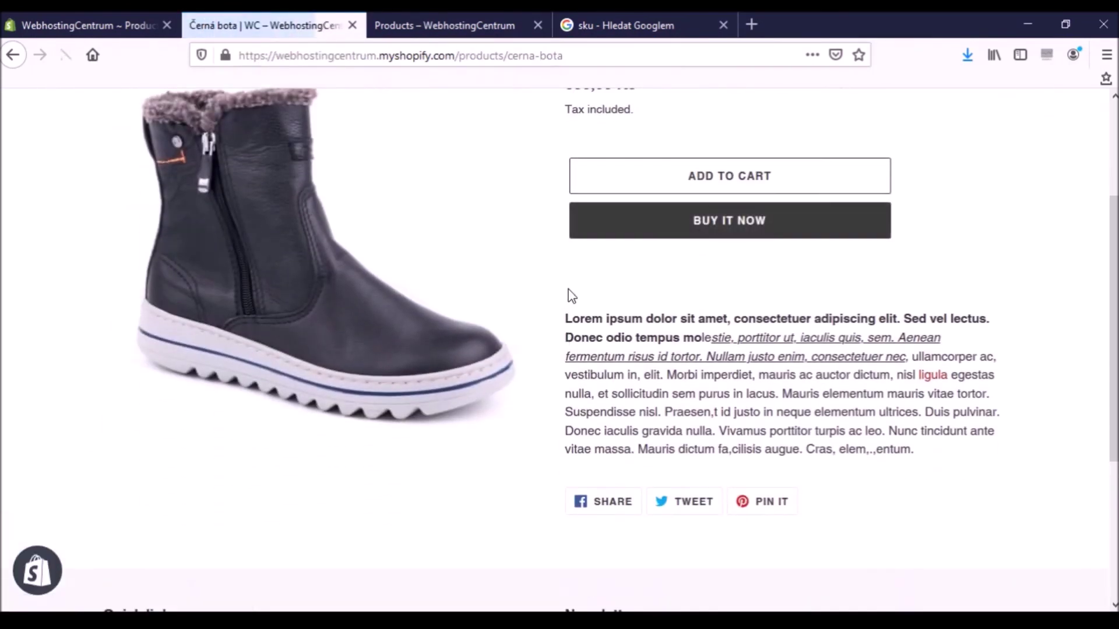
{"action": "left_click_drag", "start_coordinate": [573, 319], "coordinate": [806, 320]}
{"action": "scroll", "coordinate": [502, 347], "scroll_direction": "down", "scroll_amount": 2}
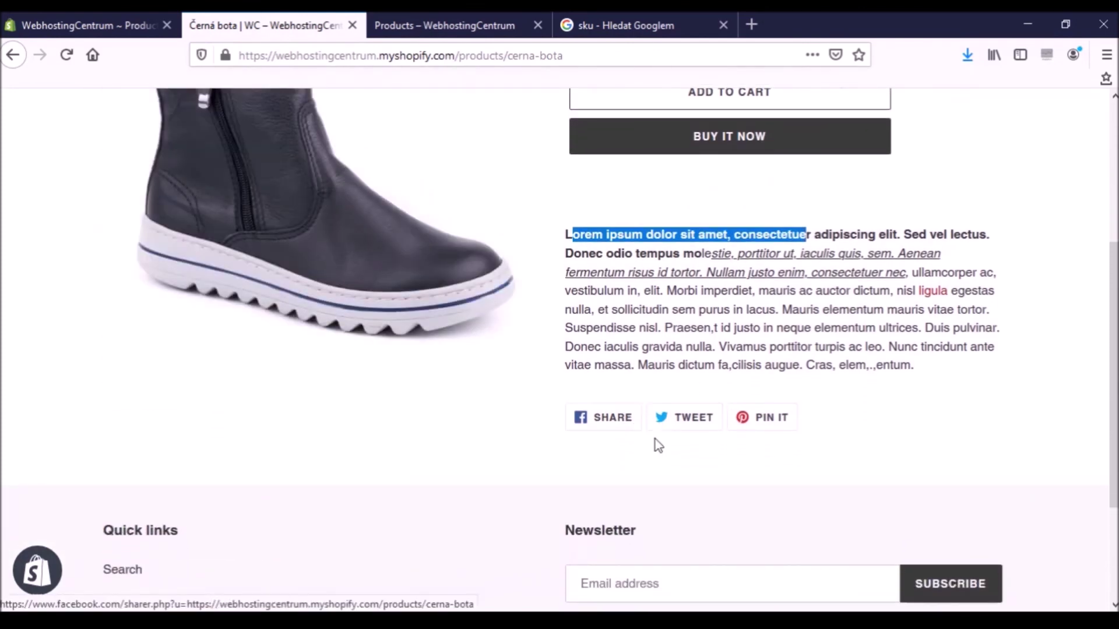
{"action": "scroll", "coordinate": [917, 397], "scroll_direction": "down", "scroll_amount": 2}
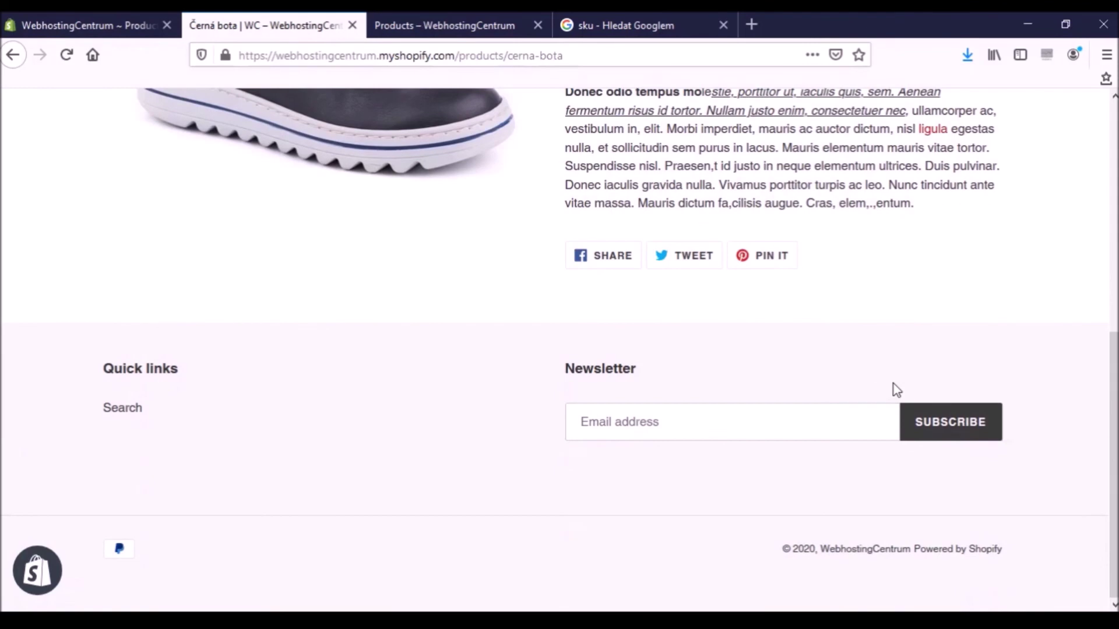
{"action": "scroll", "coordinate": [683, 313], "scroll_direction": "up", "scroll_amount": 10}
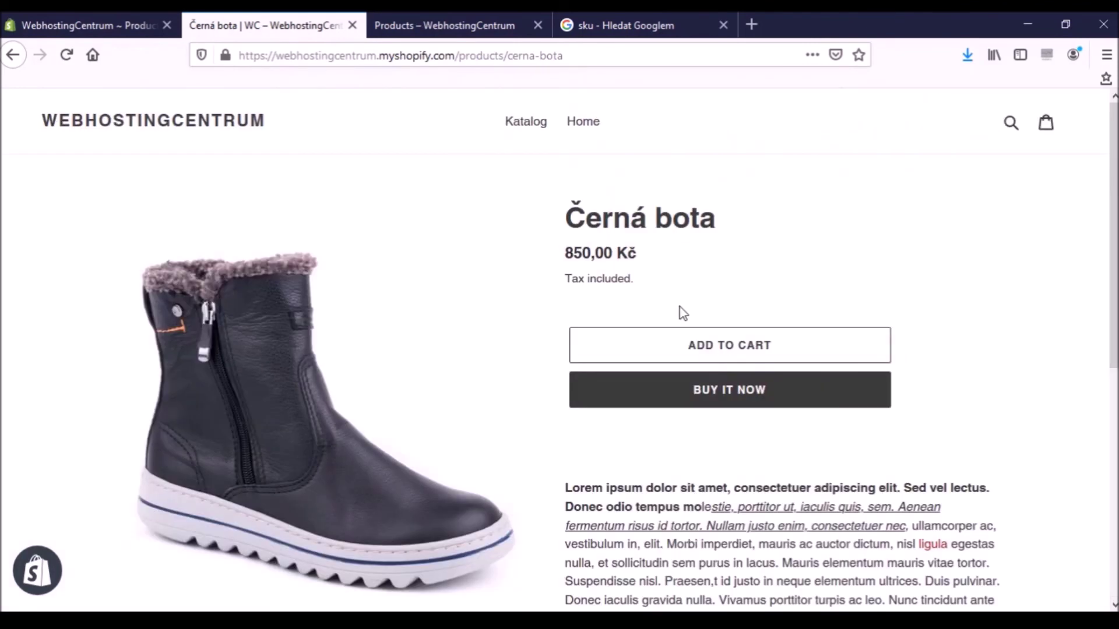
Return to the saved product in the store admin and review its media, collections and pricing details.
{"action": "left_click", "coordinate": [127, 19]}
{"action": "scroll", "coordinate": [285, 262], "scroll_direction": "down", "scroll_amount": 9}
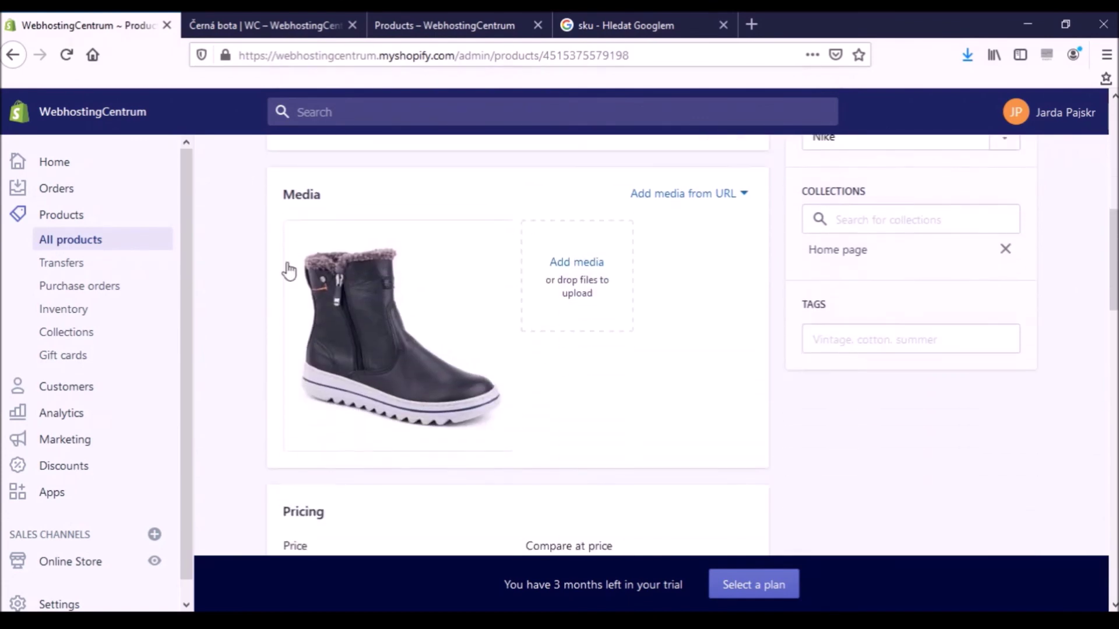
{"action": "scroll", "coordinate": [293, 273], "scroll_direction": "down", "scroll_amount": 3}
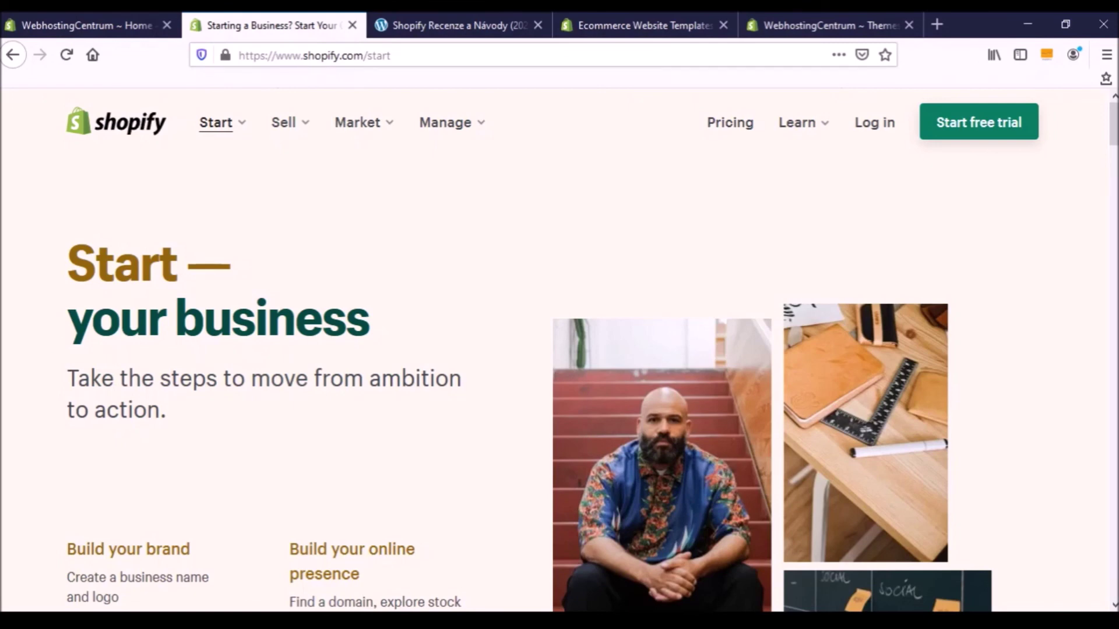
Switch to the "Shopify Recenze a Návody" article and look over its table of contents.
{"action": "left_click", "coordinate": [442, 19]}
{"action": "scroll", "coordinate": [424, 369], "scroll_direction": "down", "scroll_amount": 6}
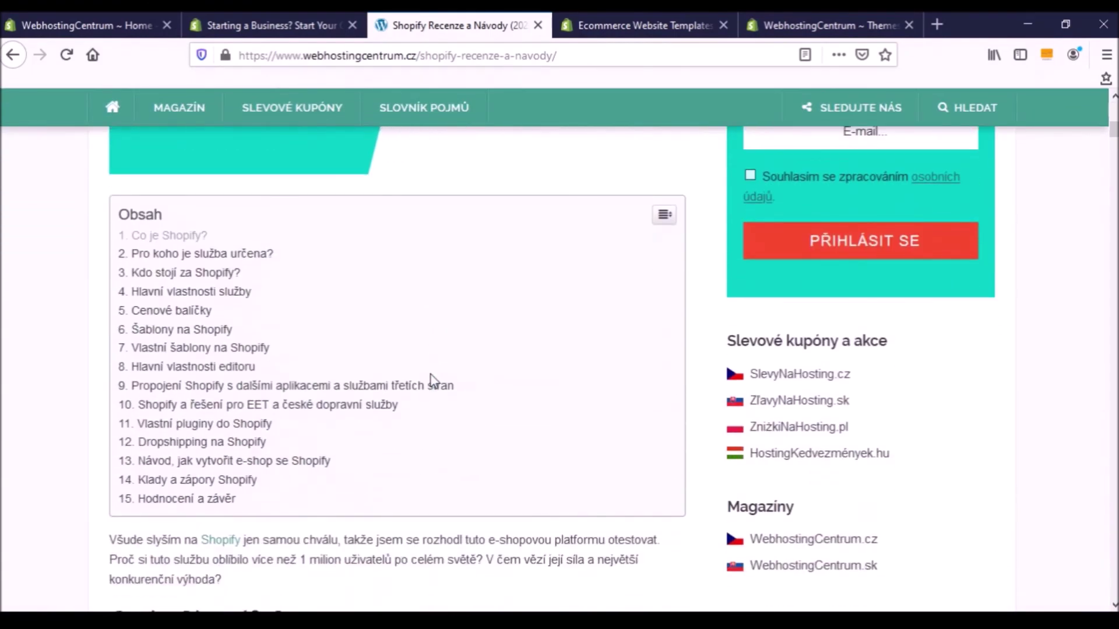